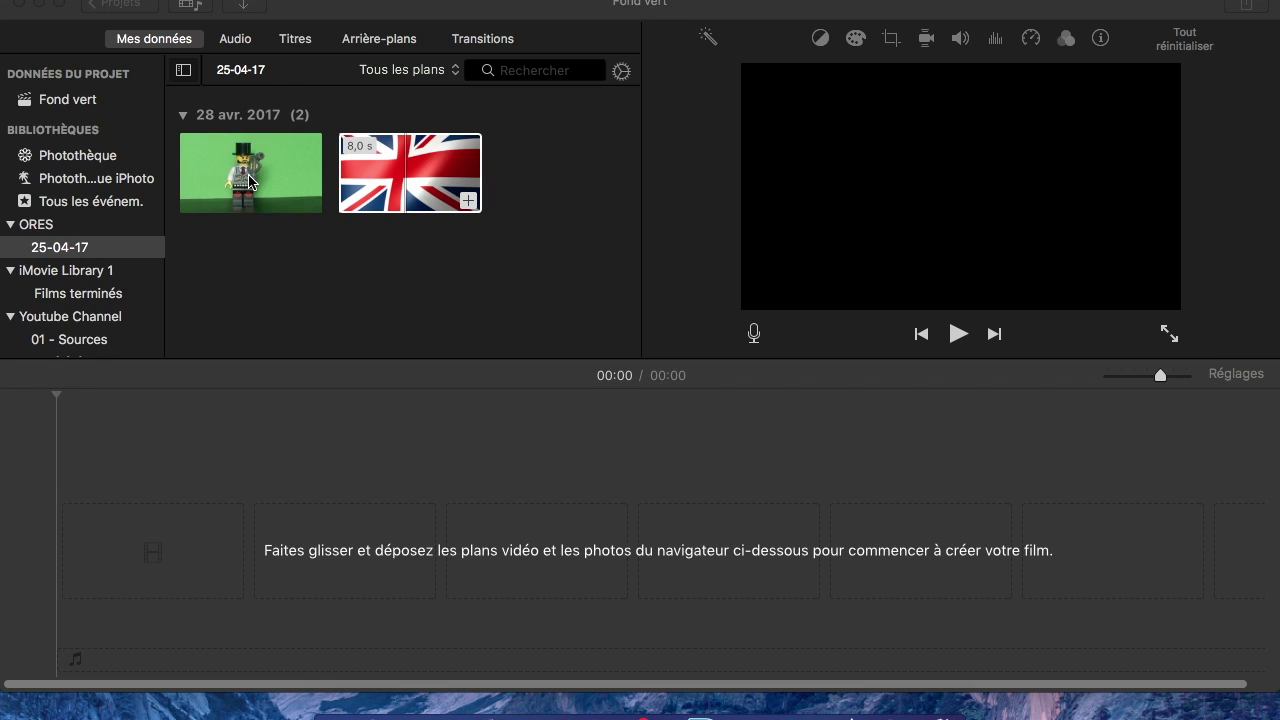
Preview the British flag clip and place it at the start of the empty timeline
click(392, 176)
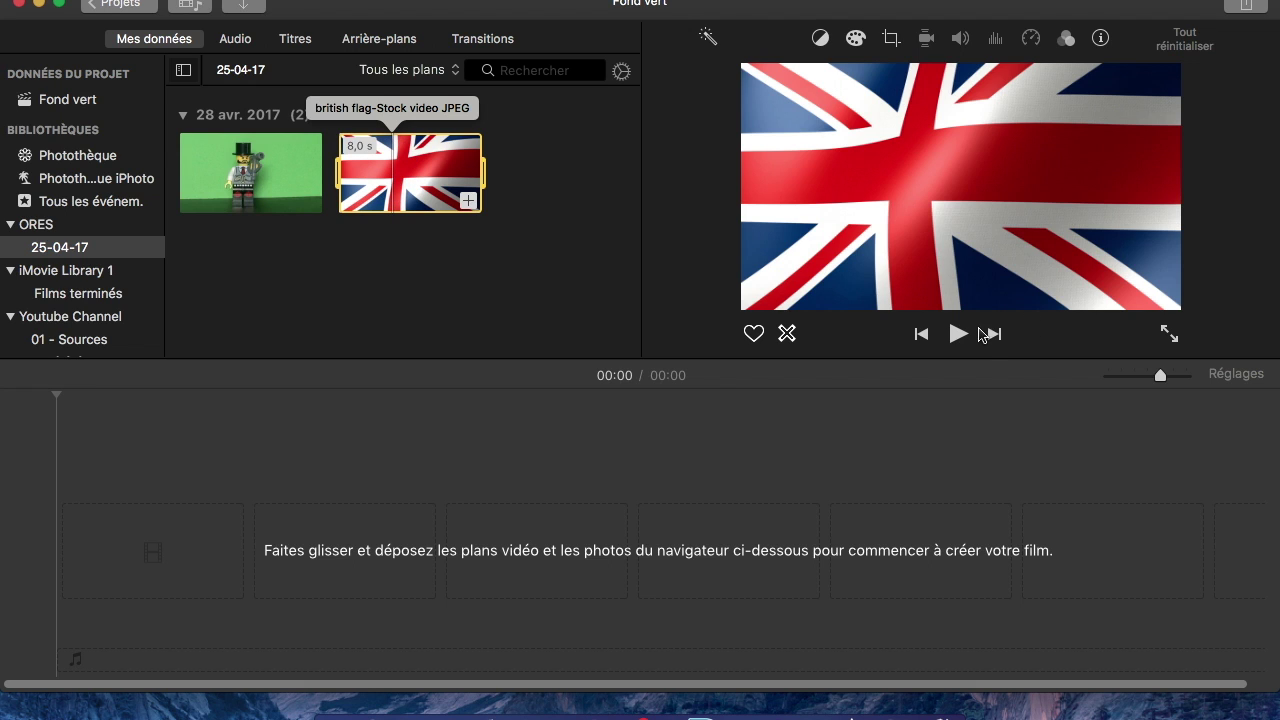
click(957, 334)
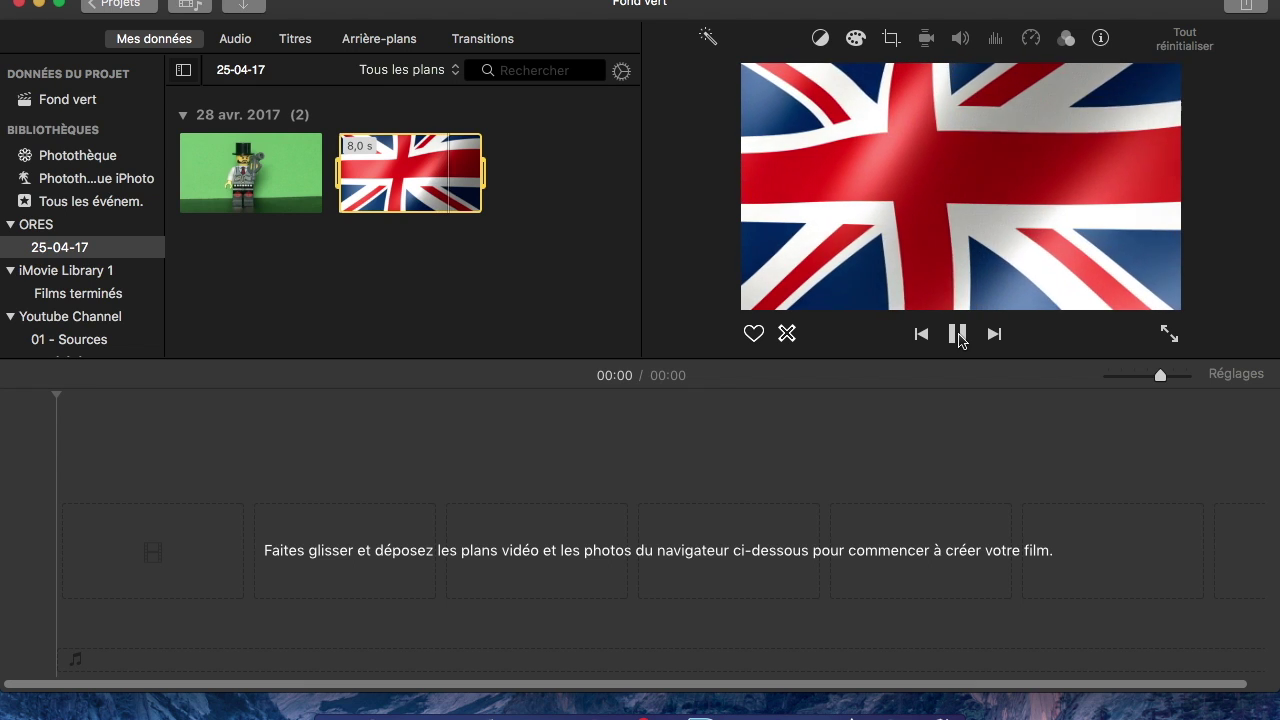
click(957, 334)
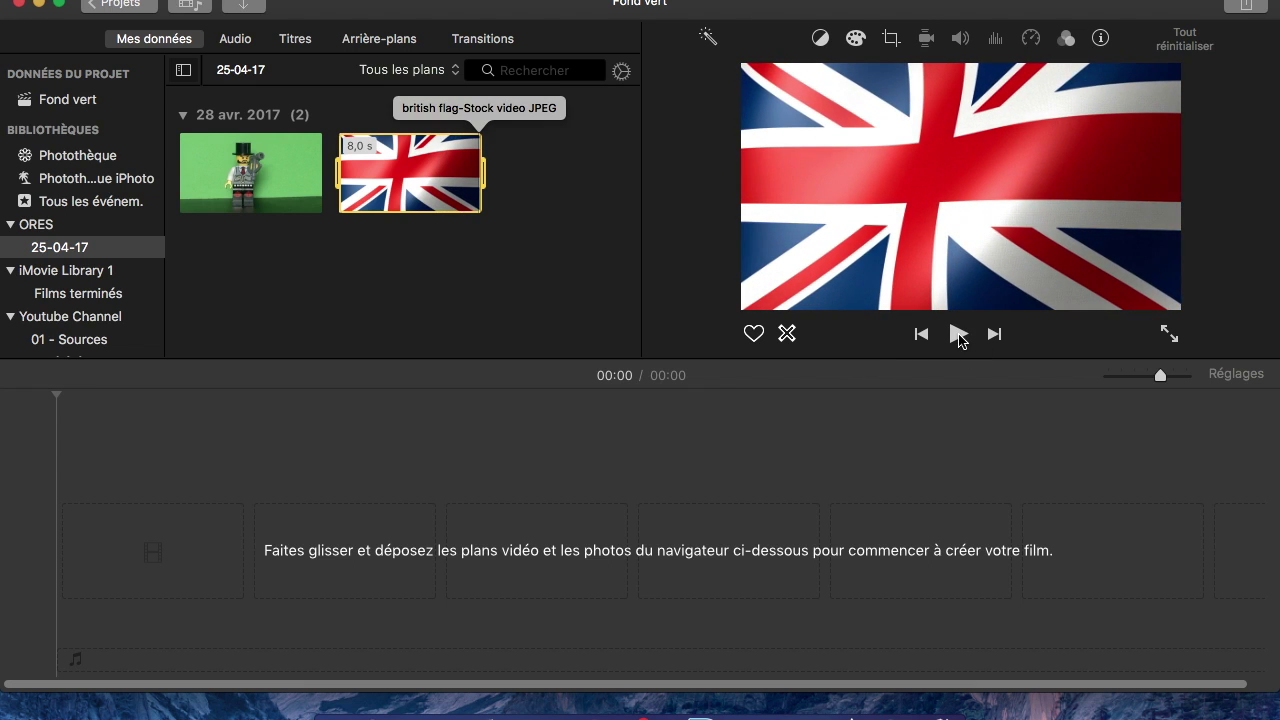
drag(405, 182, 15, 551)
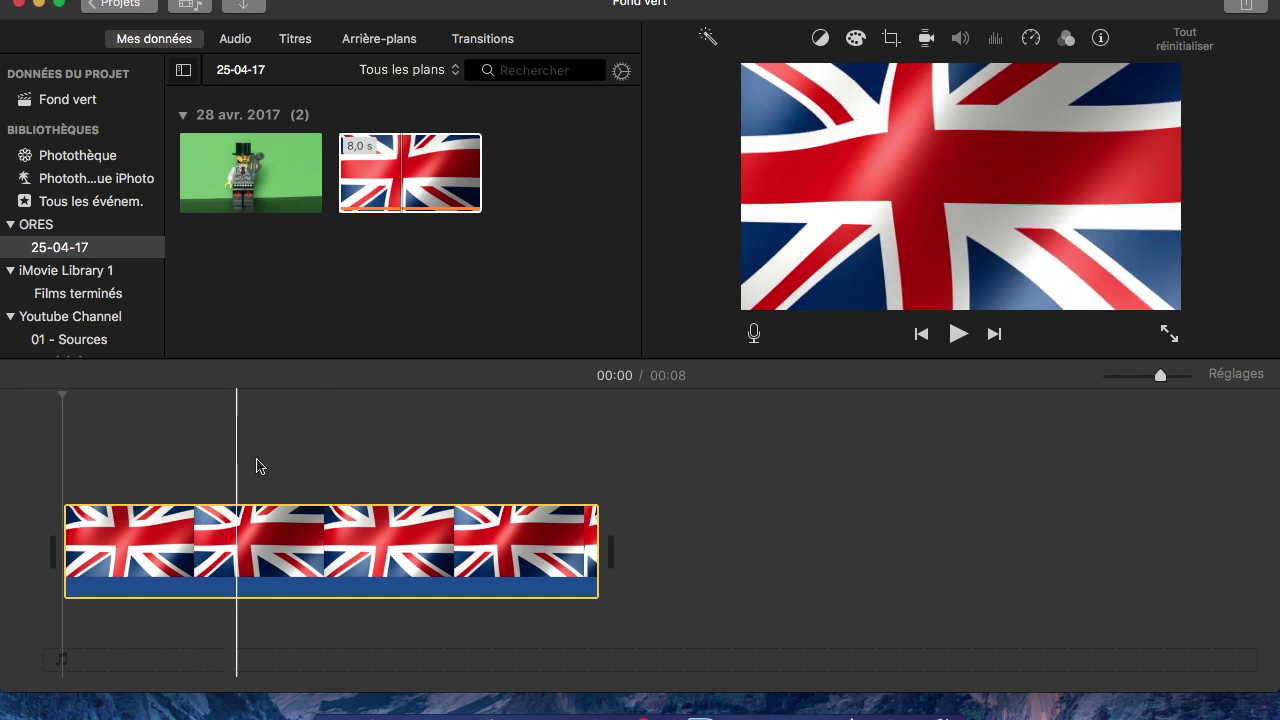
Overlay the green-screen figurine clip above the flag clip from its start and play back the project
drag(250, 172, 322, 459)
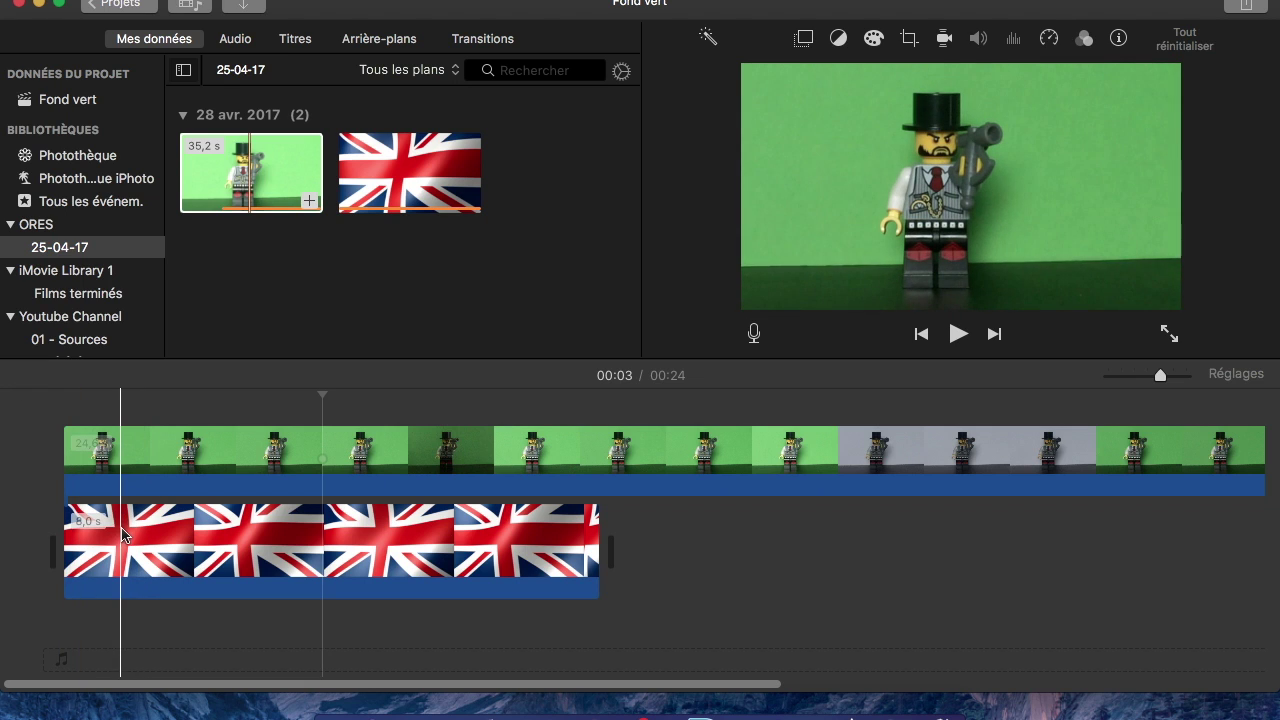
key(backslash)
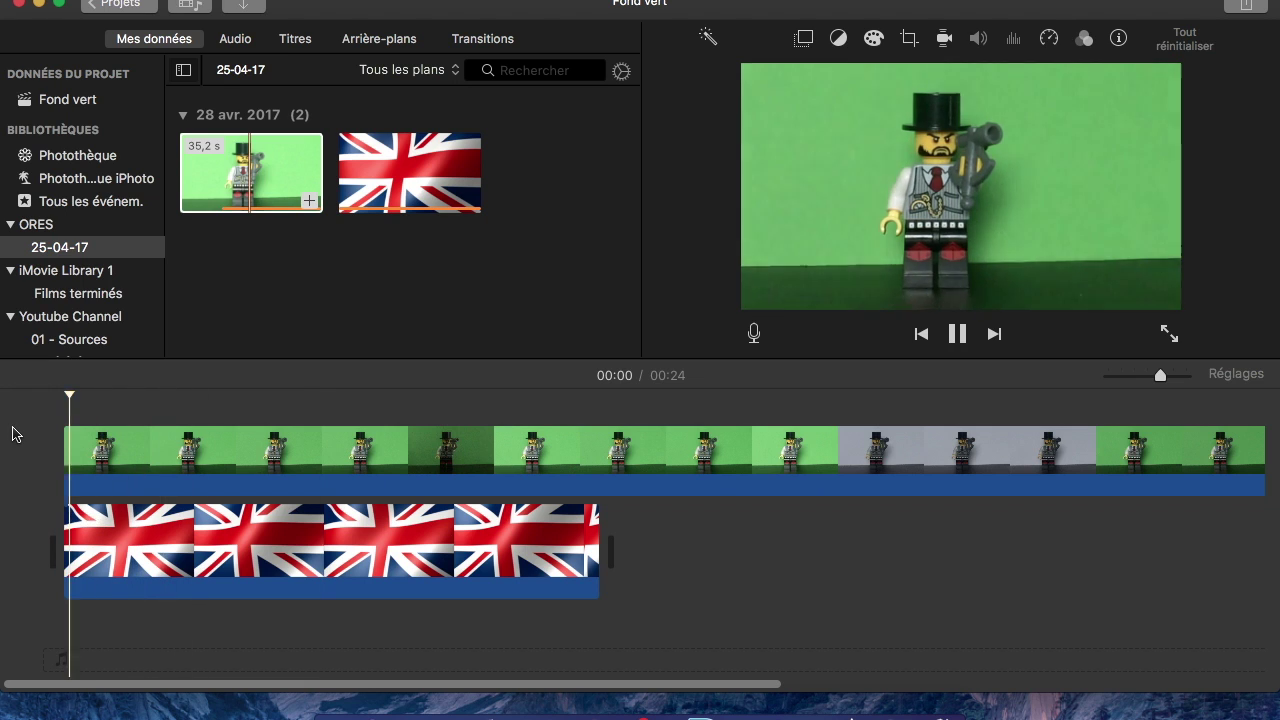
key(space)
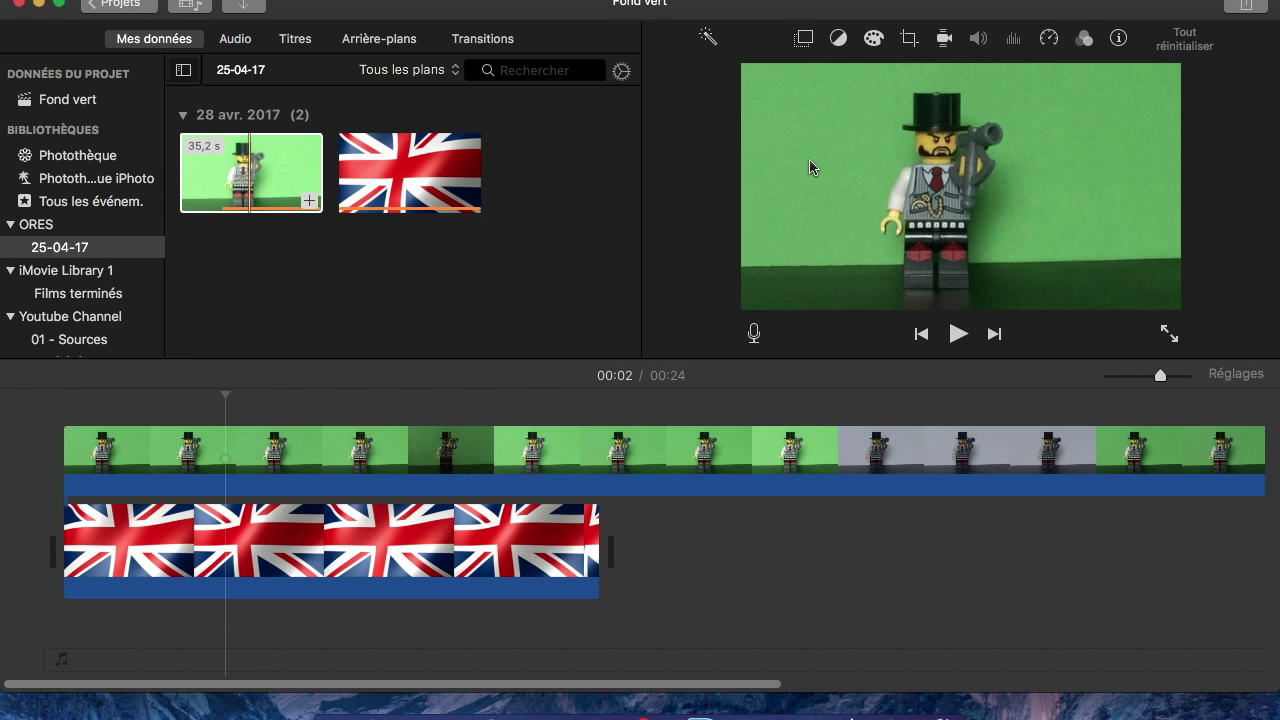
Set the overlaid figurine clip's overlay style to Écran vert/bleu and play the composite from the start
click(131, 454)
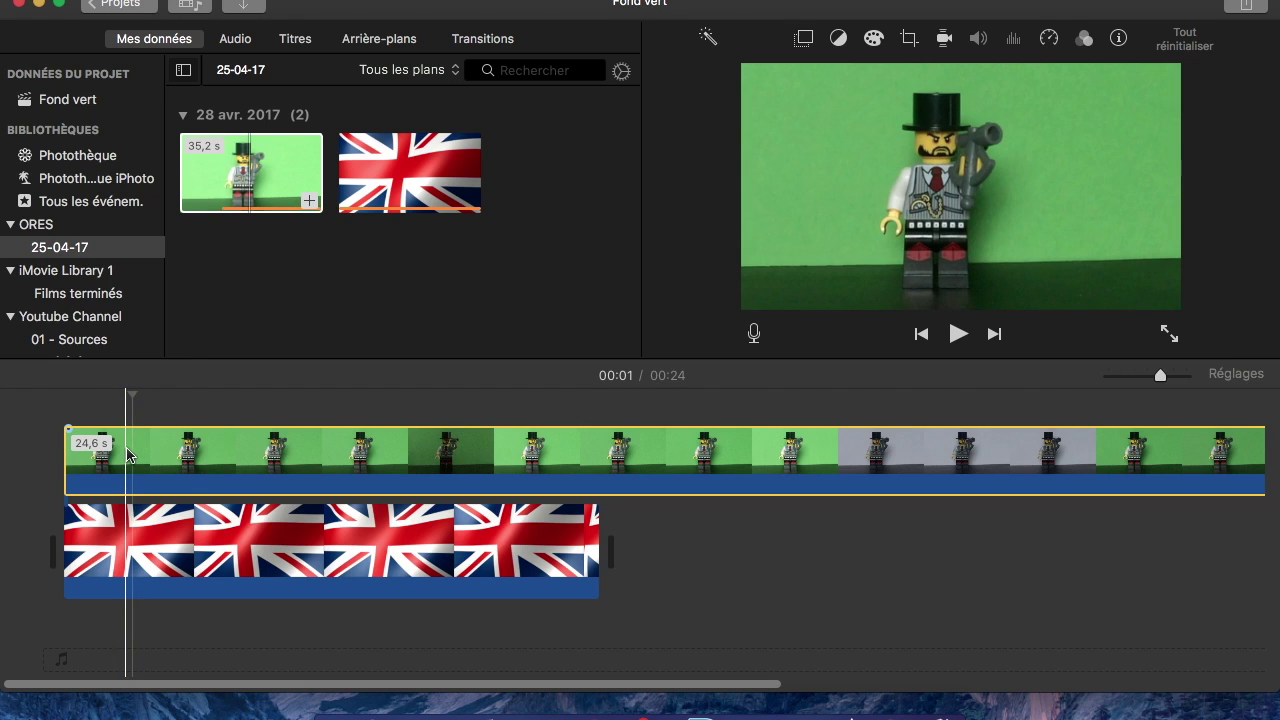
click(805, 42)
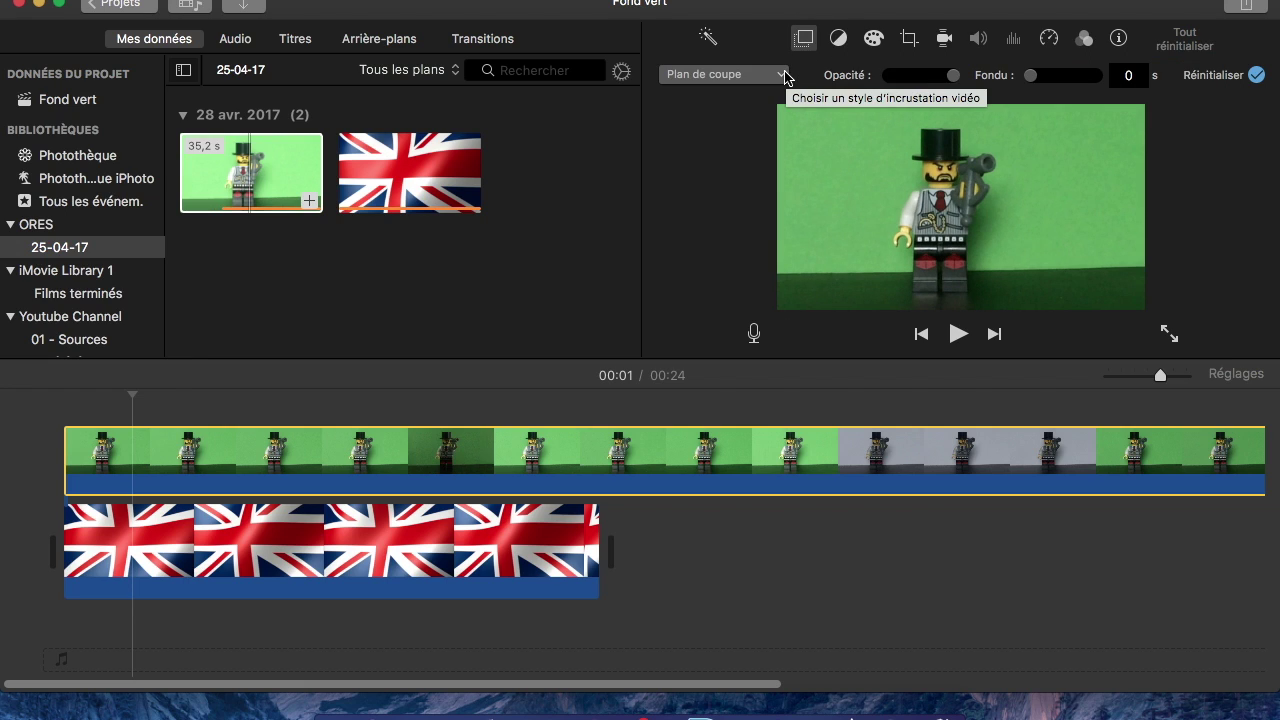
click(785, 77)
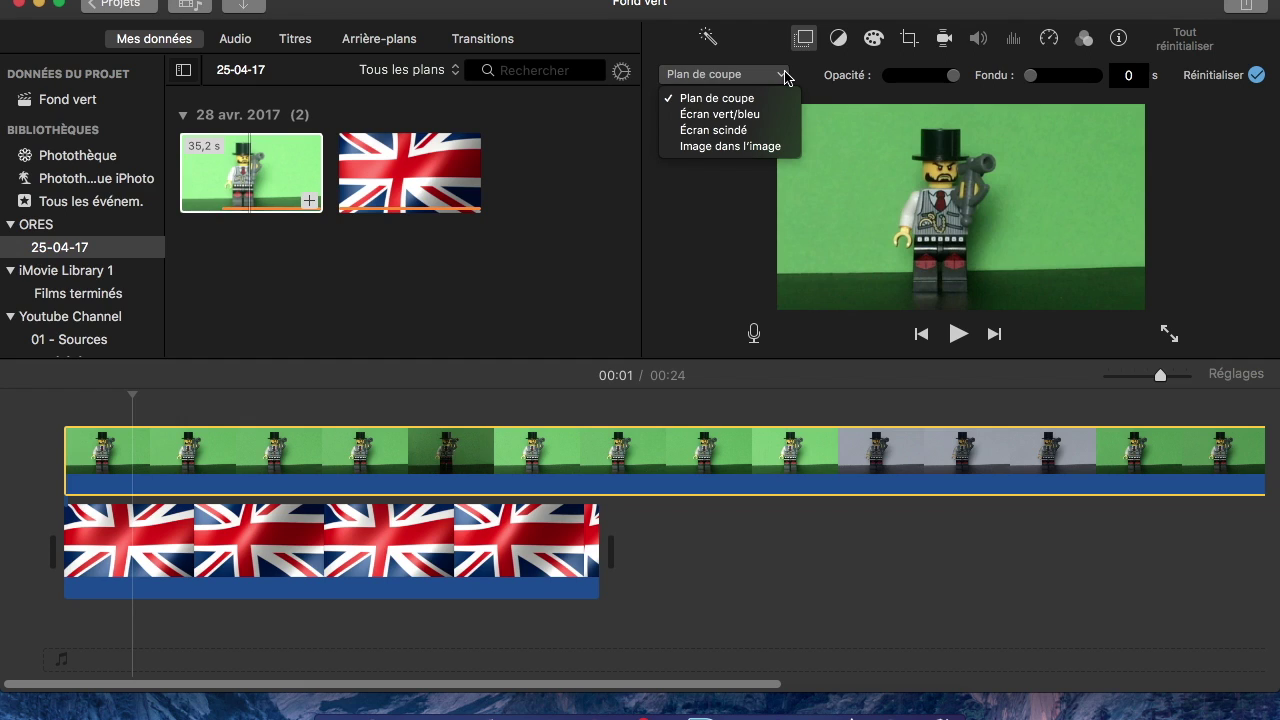
click(754, 115)
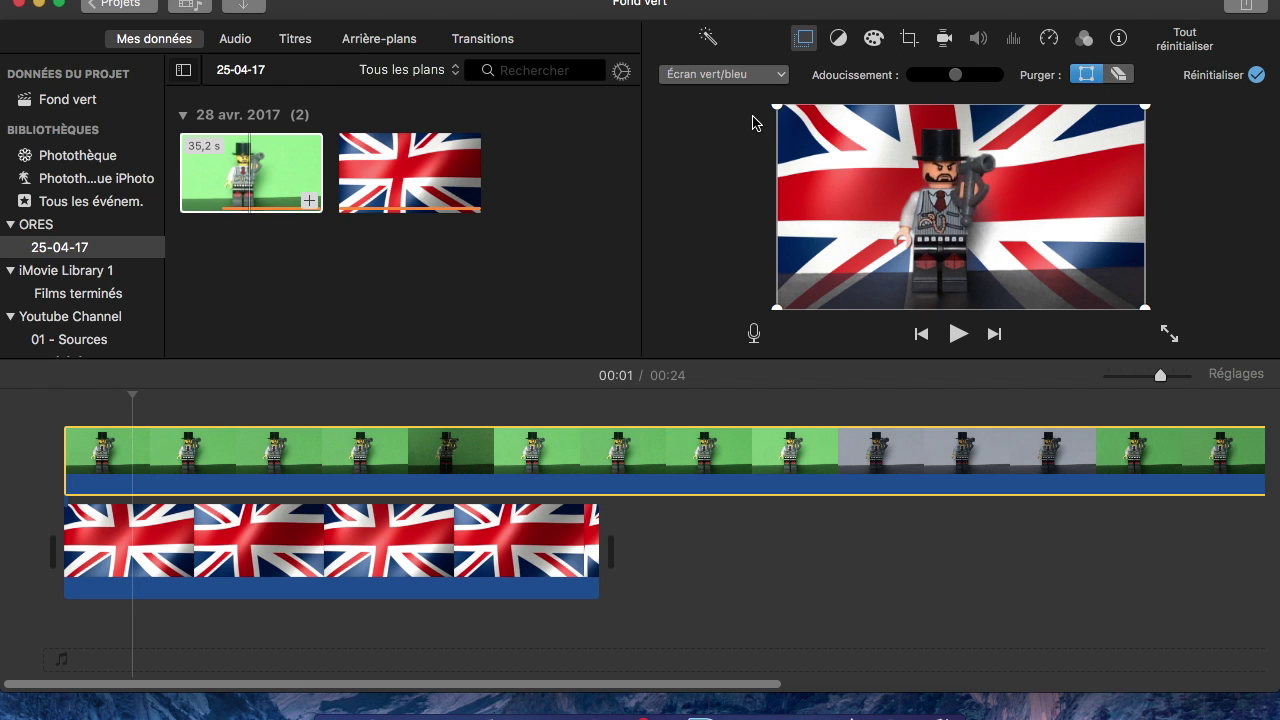
click(2, 468)
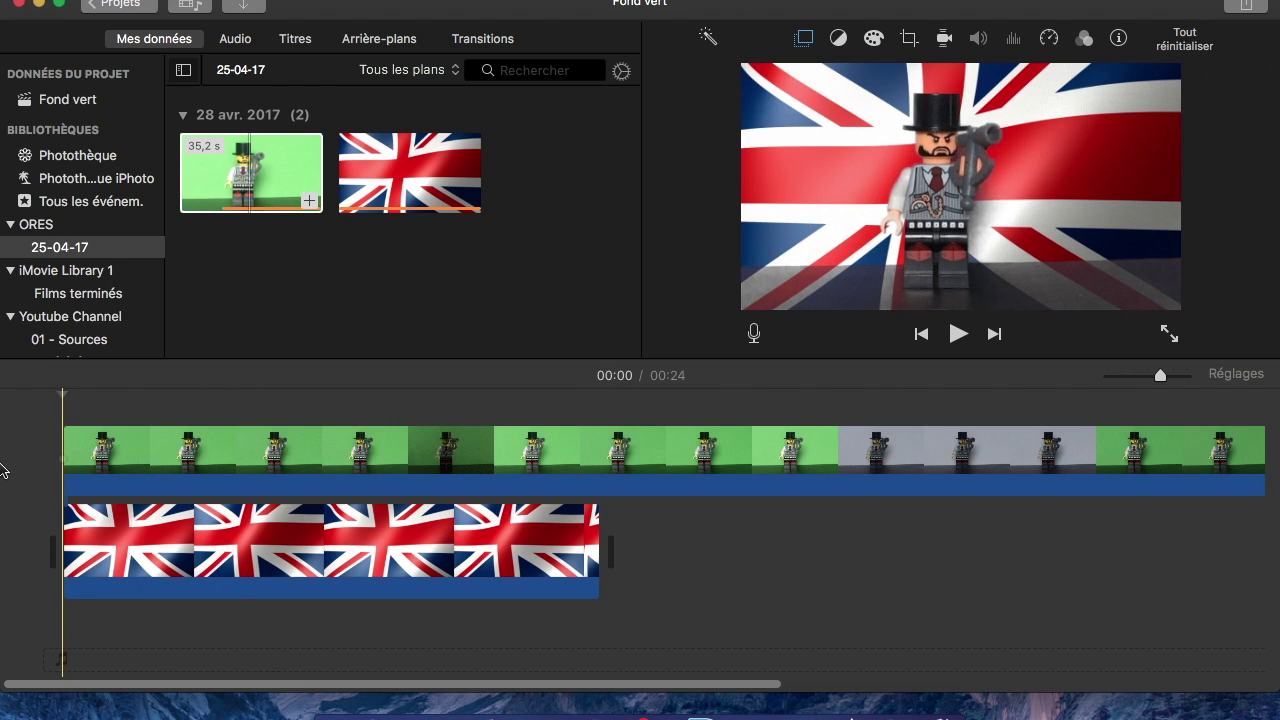
key(space)
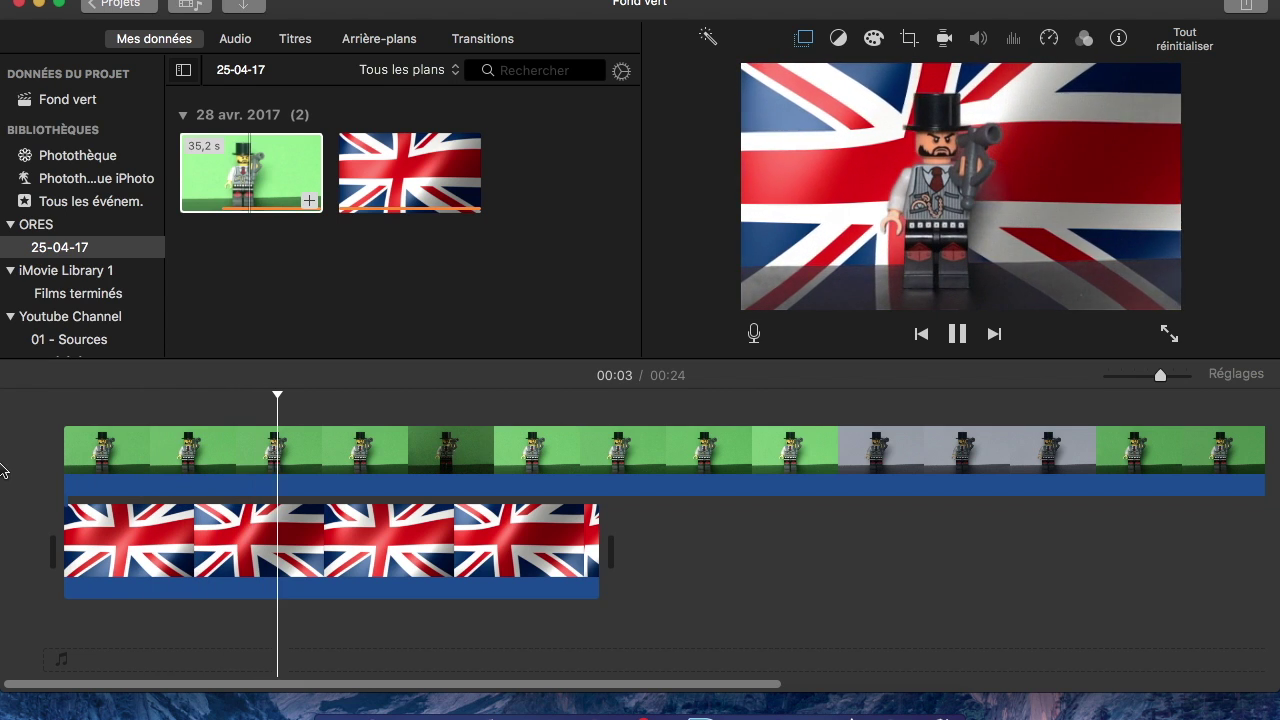
key(space)
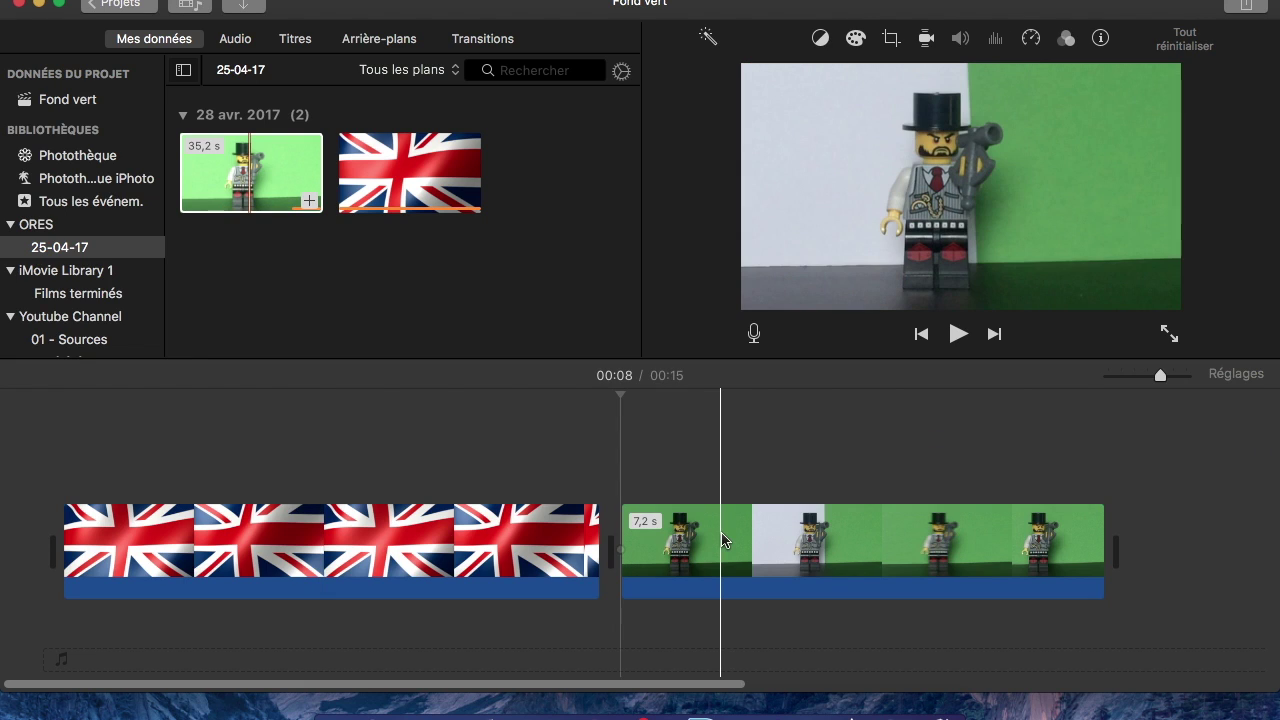
Move the 7,2 s figurine clip above the start of the flag clip and set its overlay style to Écran vert/bleu
drag(720, 532, 134, 452)
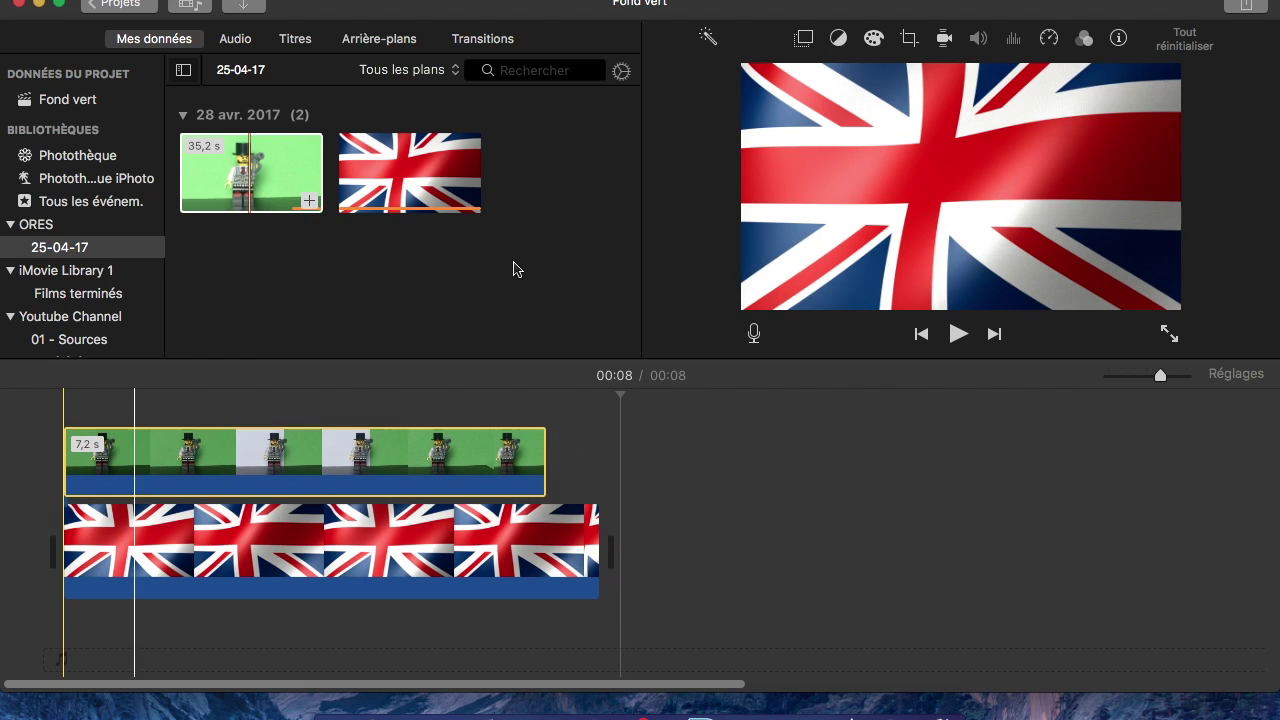
click(805, 42)
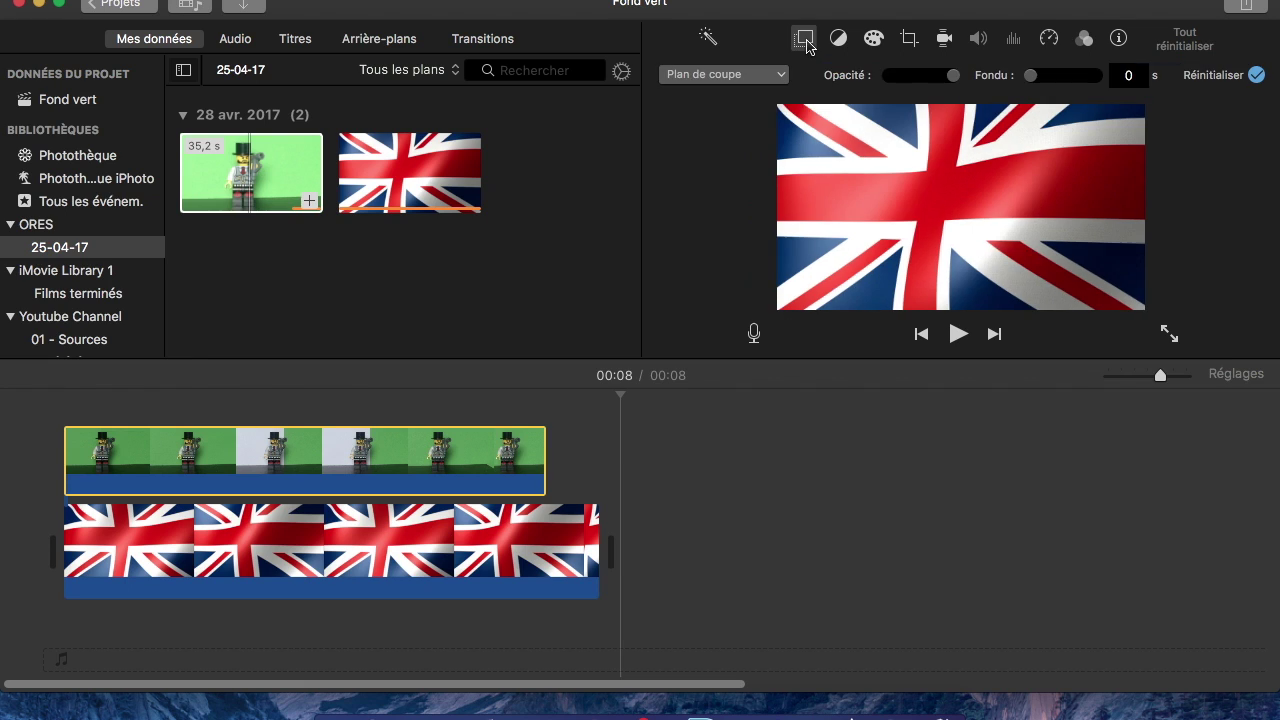
click(769, 80)
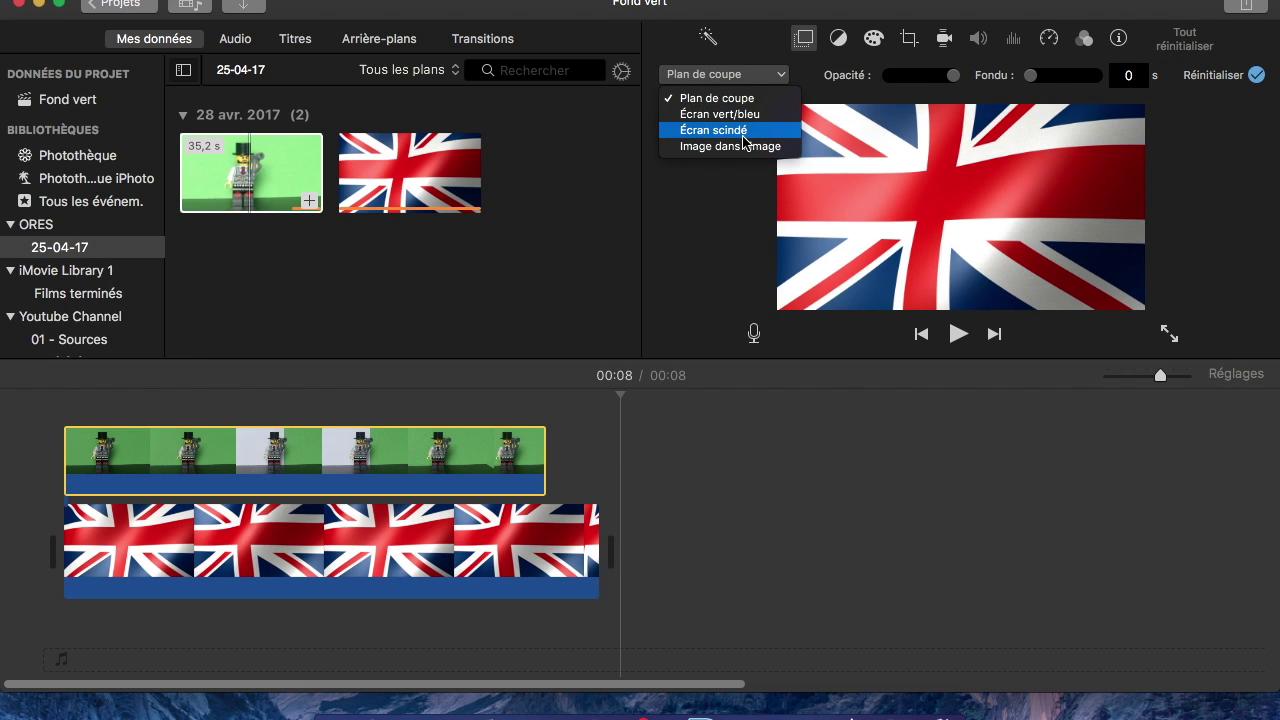
click(745, 114)
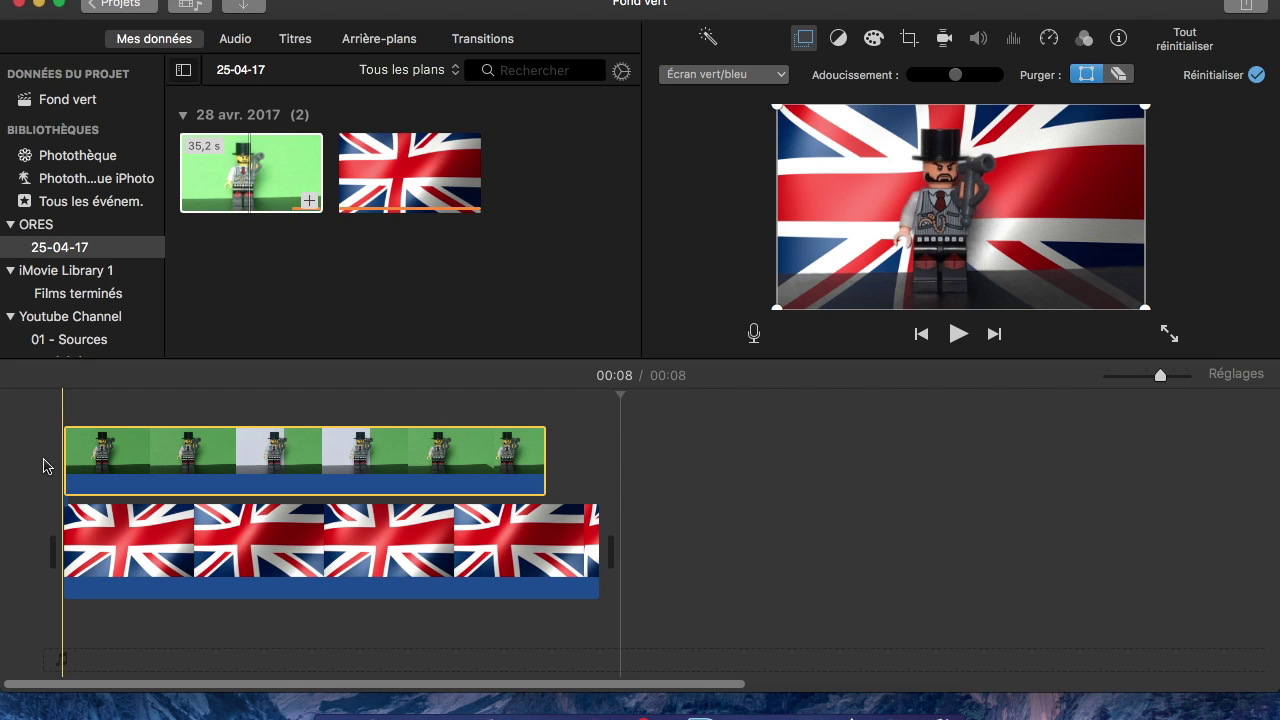
Play the keyed composite and examine the section where the backdrop is only partly covered by green
key(space)
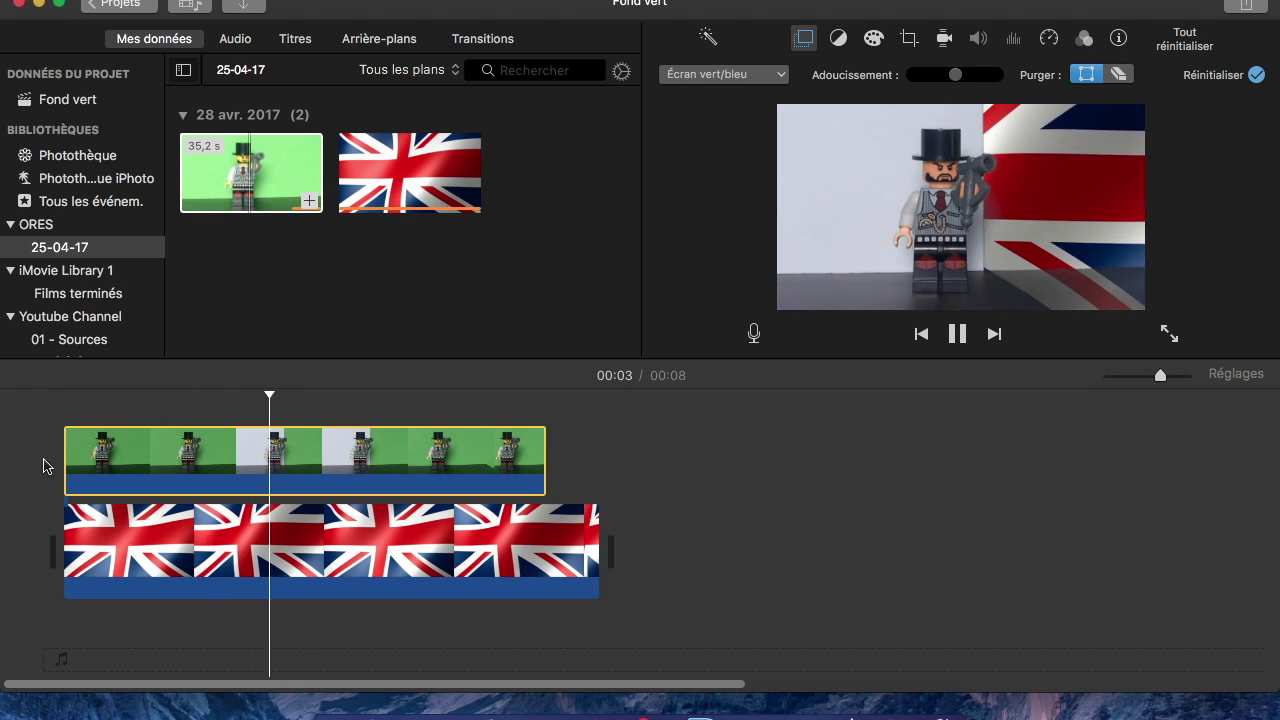
key(space)
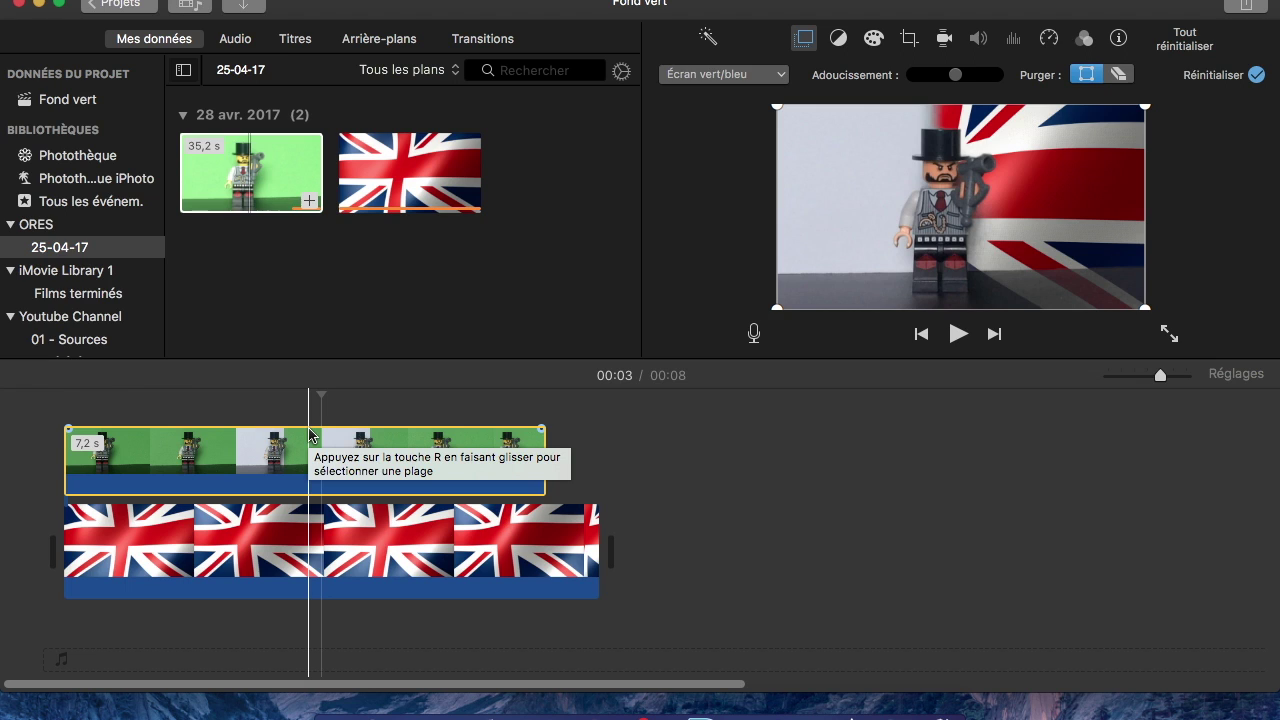
key(space)
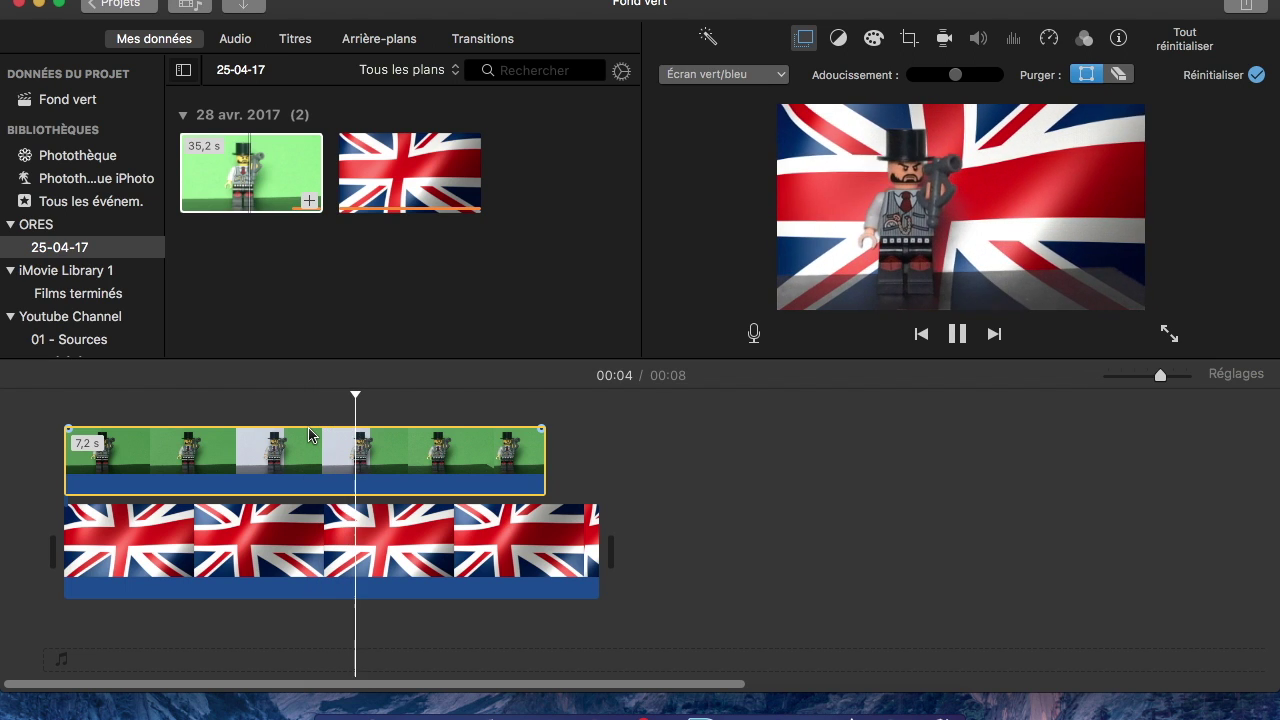
click(285, 465)
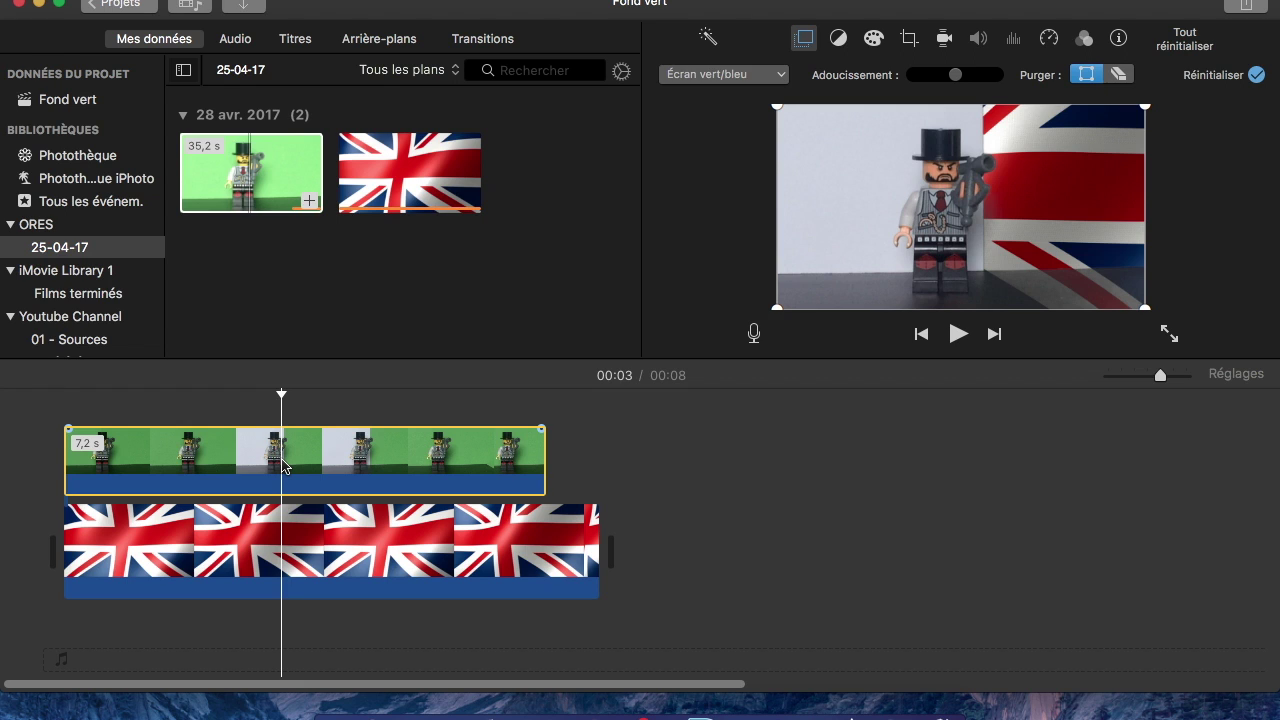
Undo the recent overlay edits and restore the Écran vert/bleu effect on the short figurine clip
key(super+z)
key(super+z)
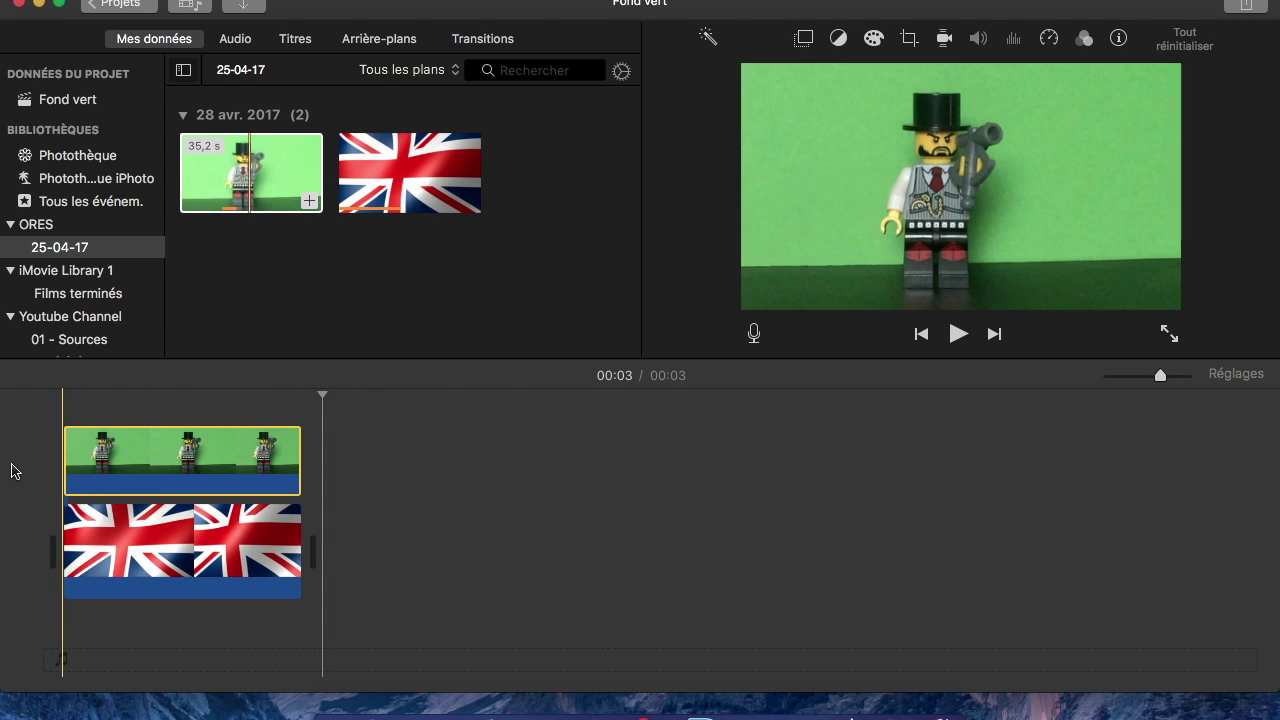
key(space)
key(super+shift+z)
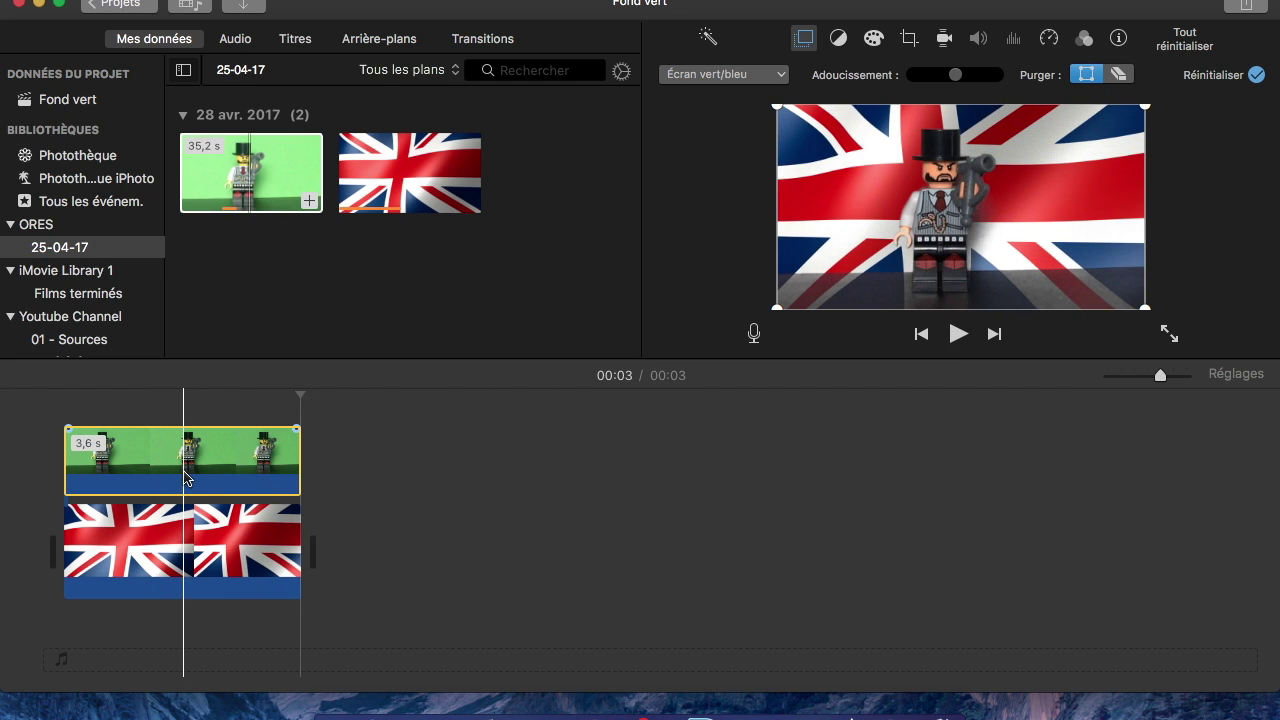
Apply the Noir et blanc clip filter to the flag background and play the composite from the start
click(190, 563)
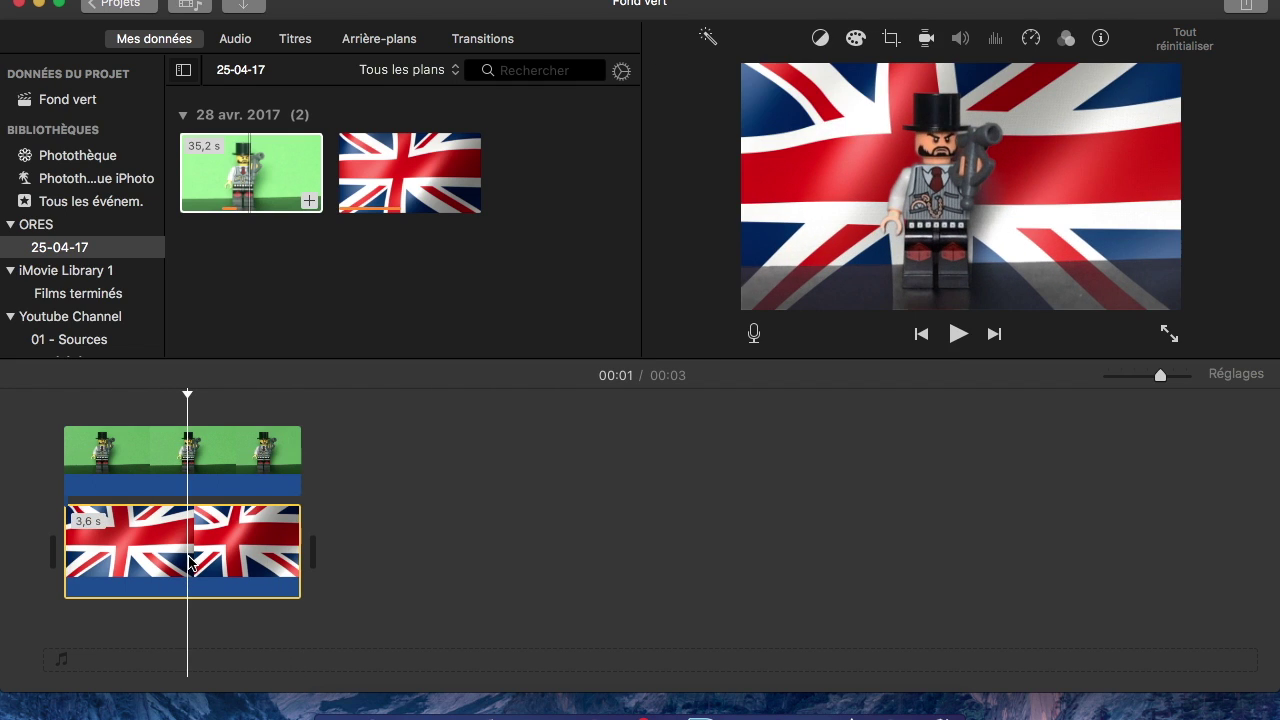
click(236, 468)
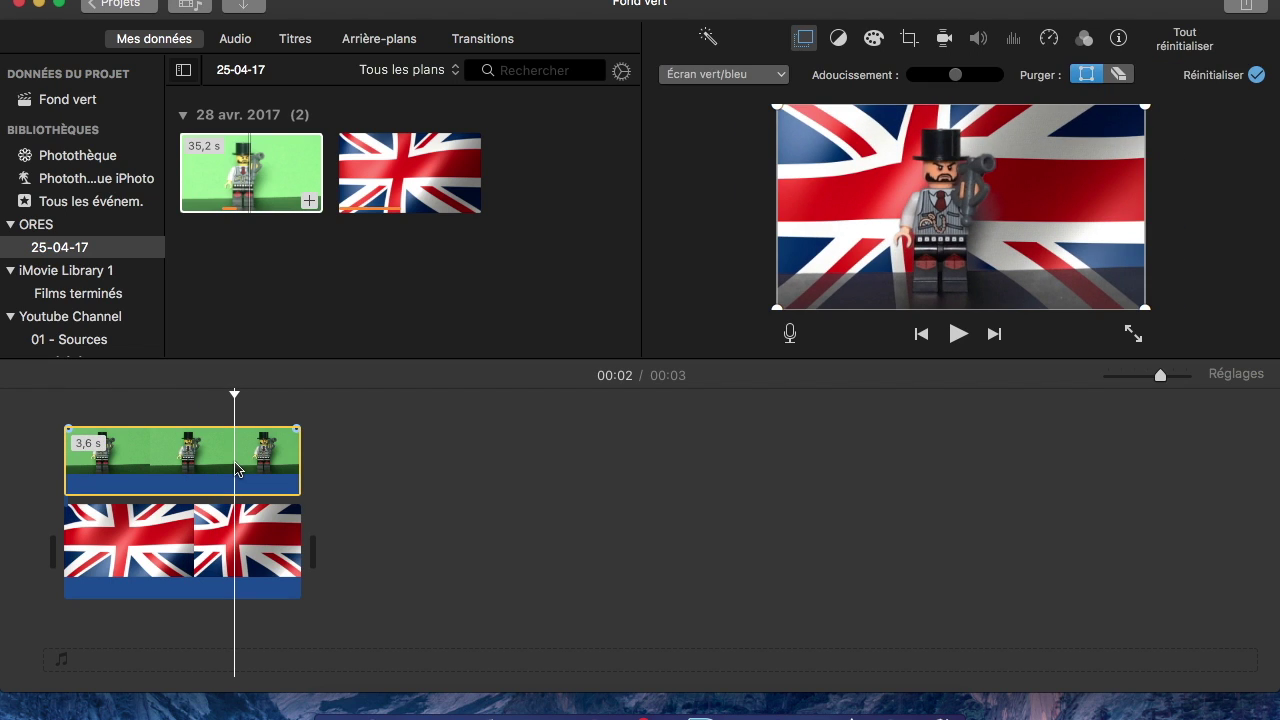
click(147, 542)
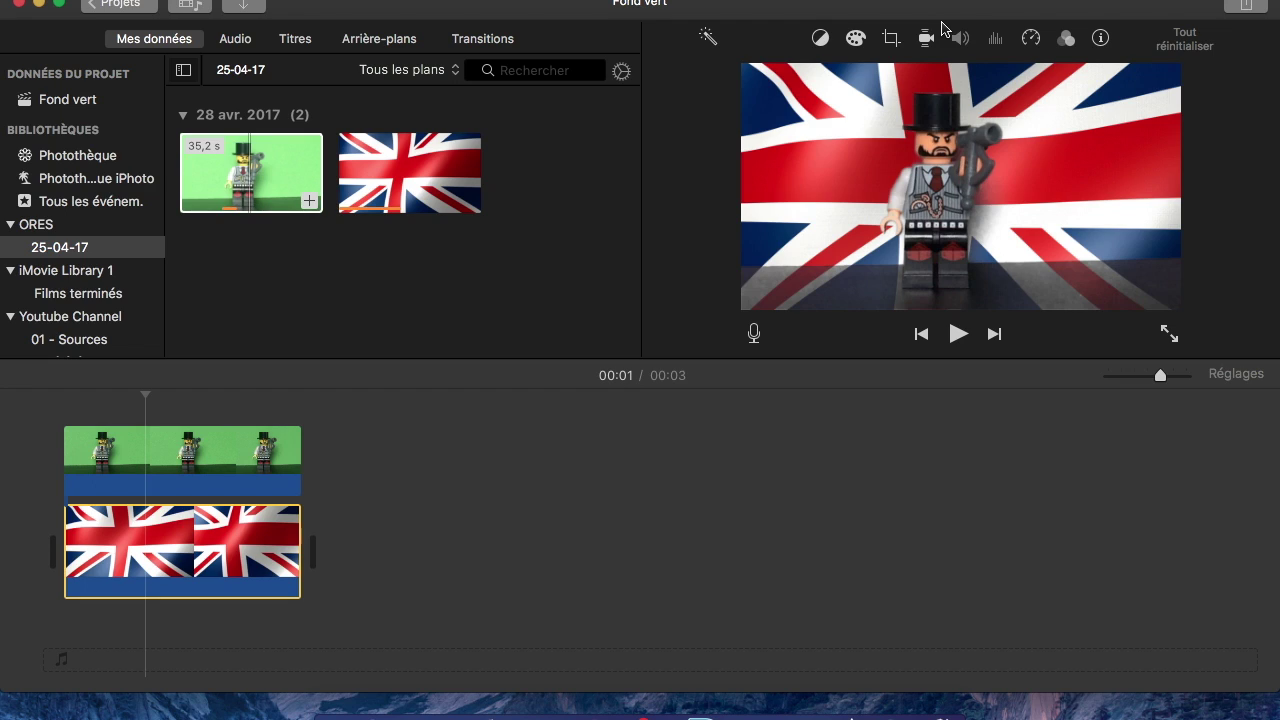
click(1066, 40)
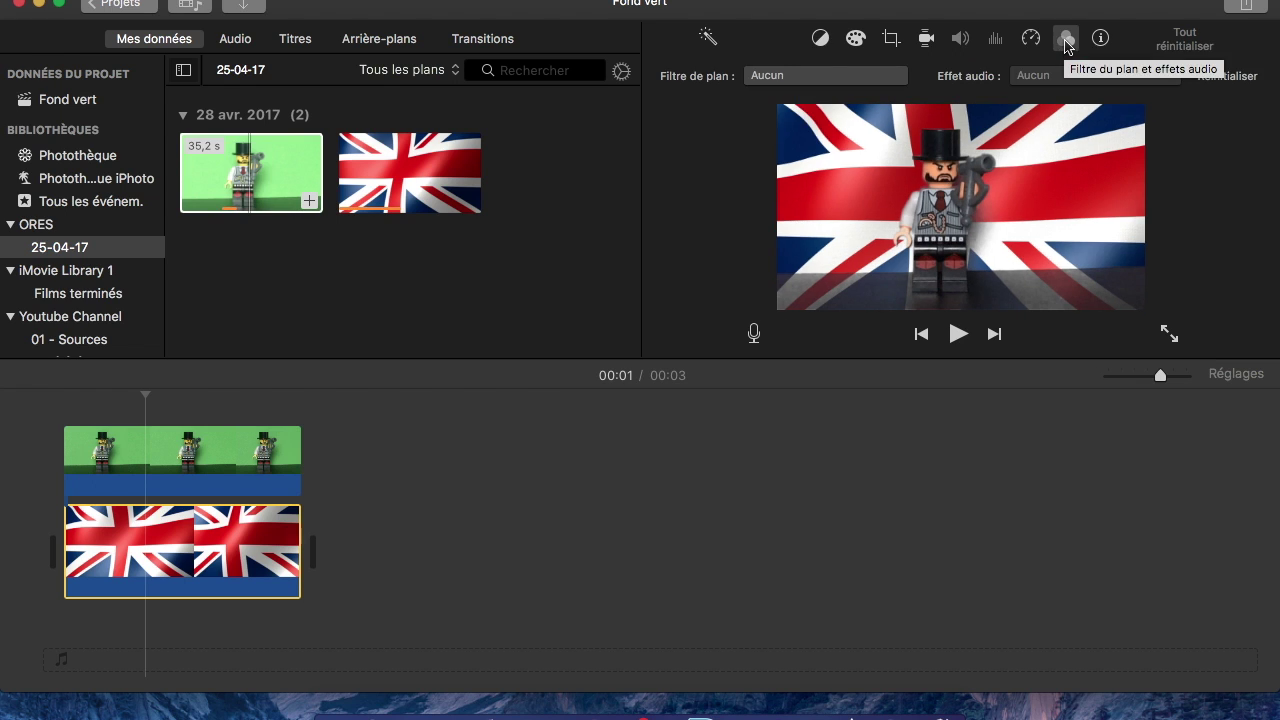
click(780, 77)
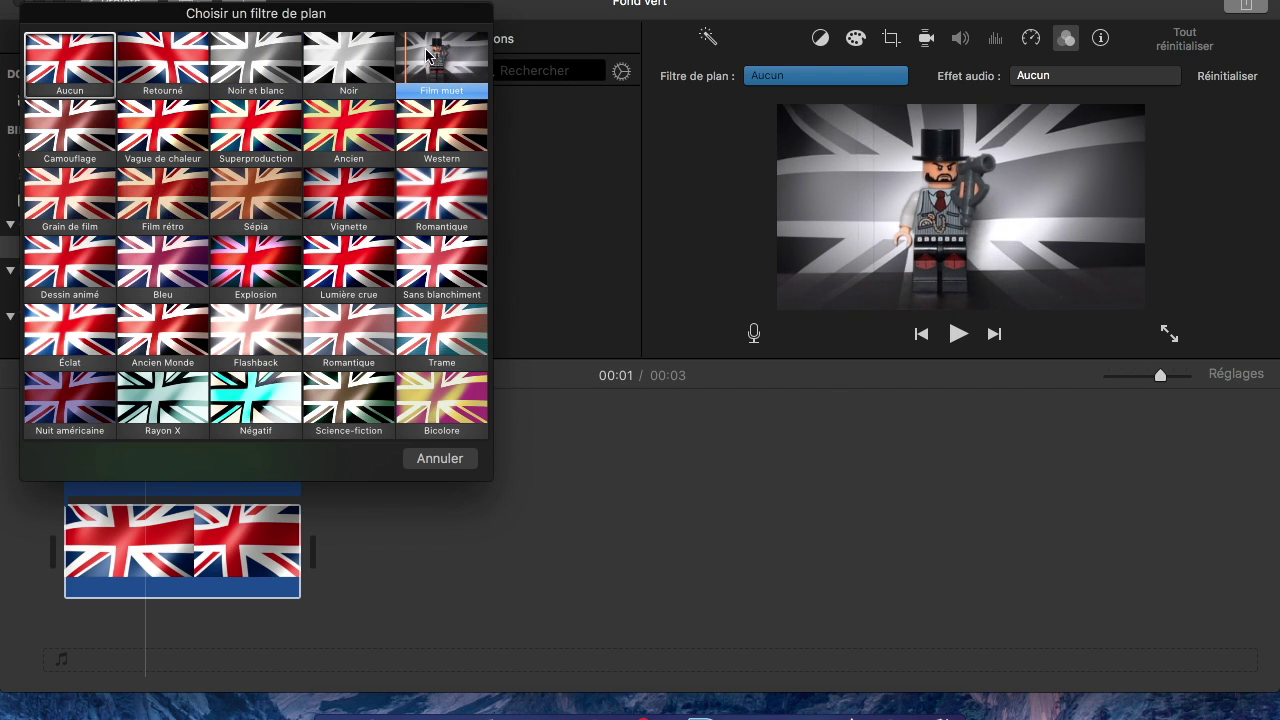
click(259, 62)
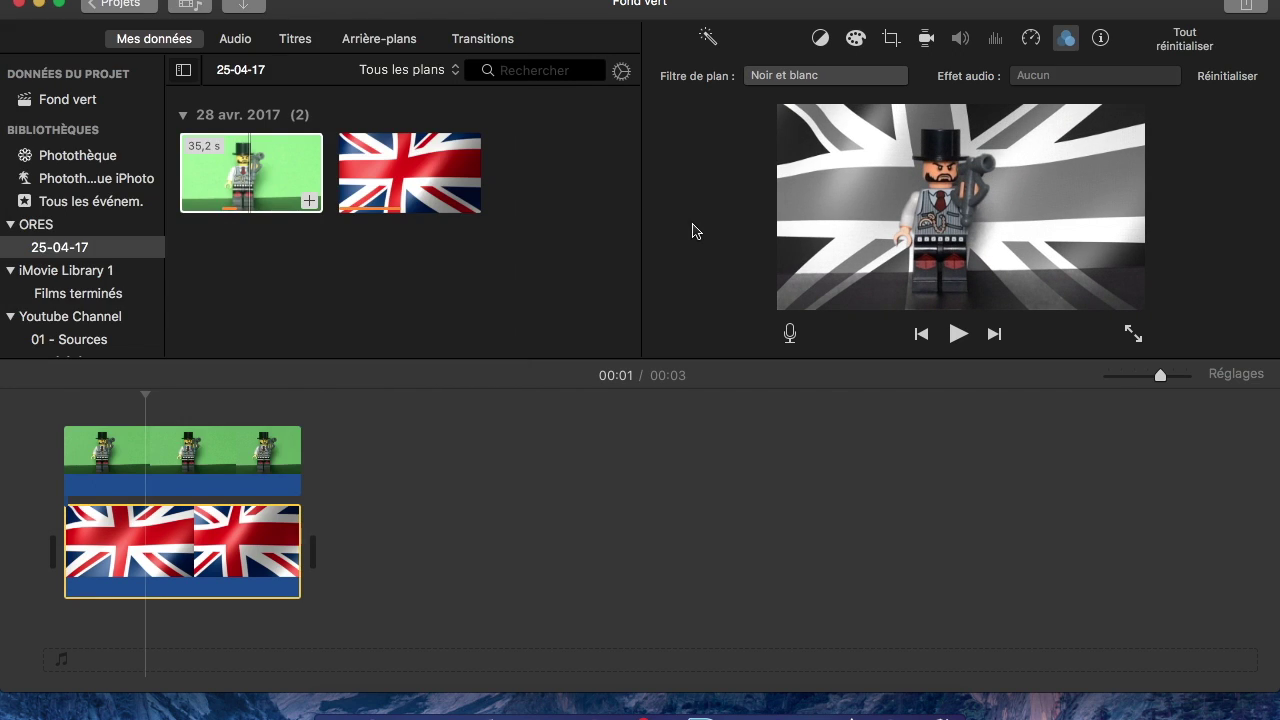
click(35, 475)
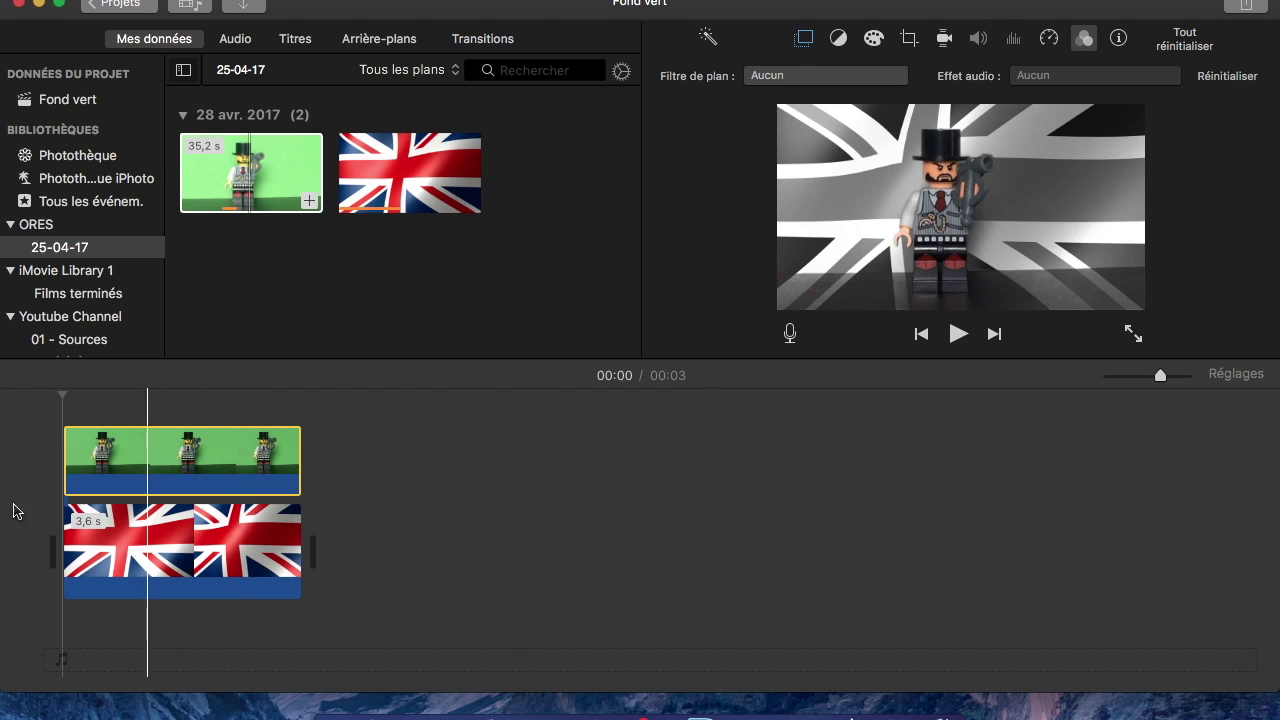
key(space)
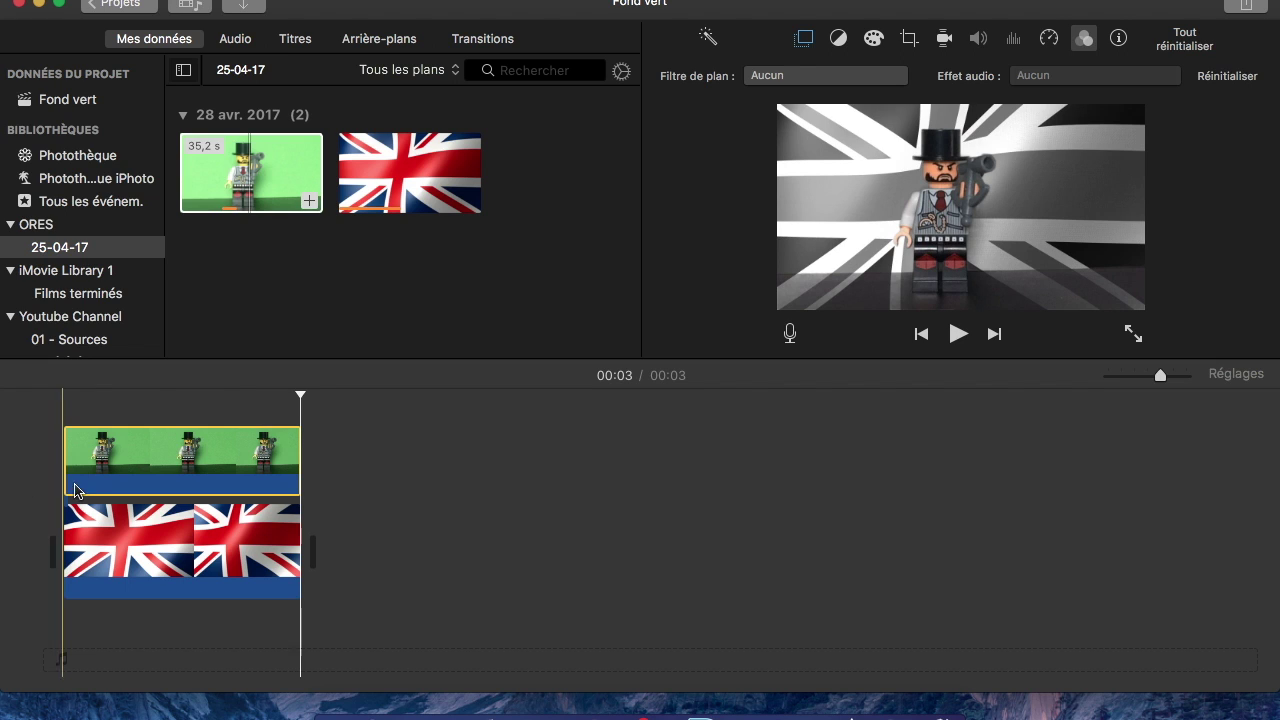
Apply the Noir et blanc clip filter to the overlaid figurine clip and play the result
click(115, 475)
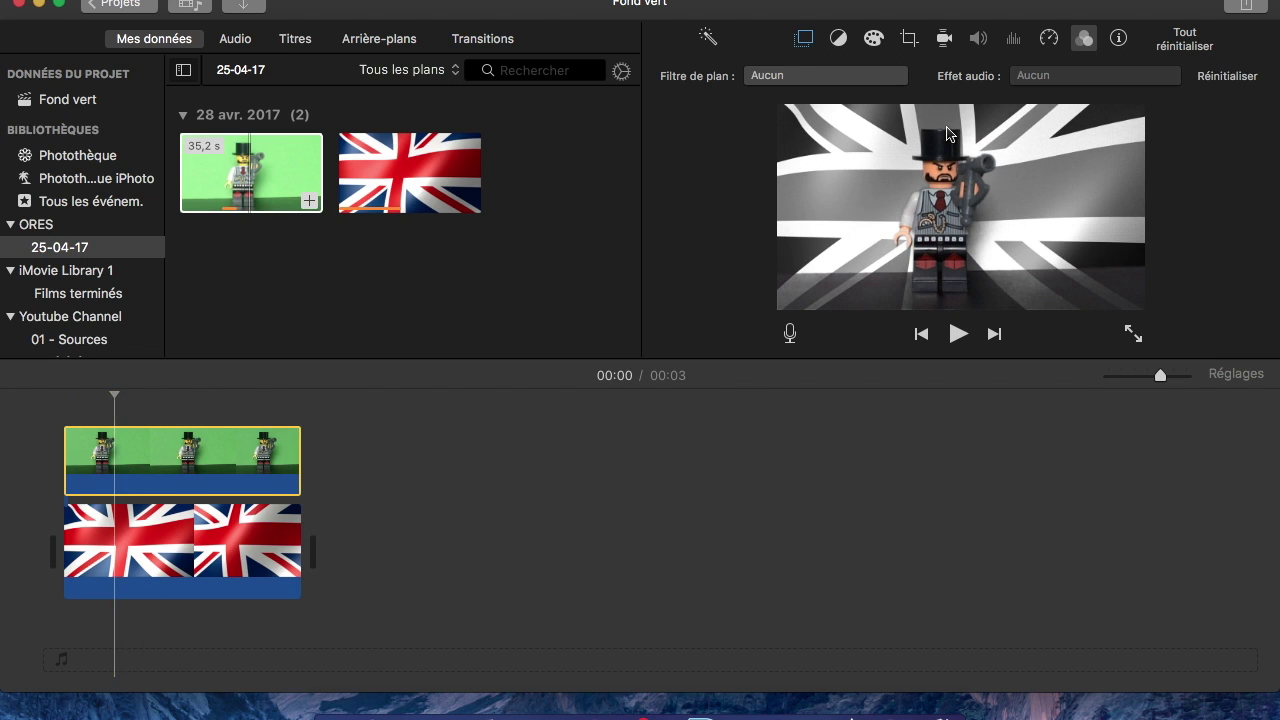
click(806, 80)
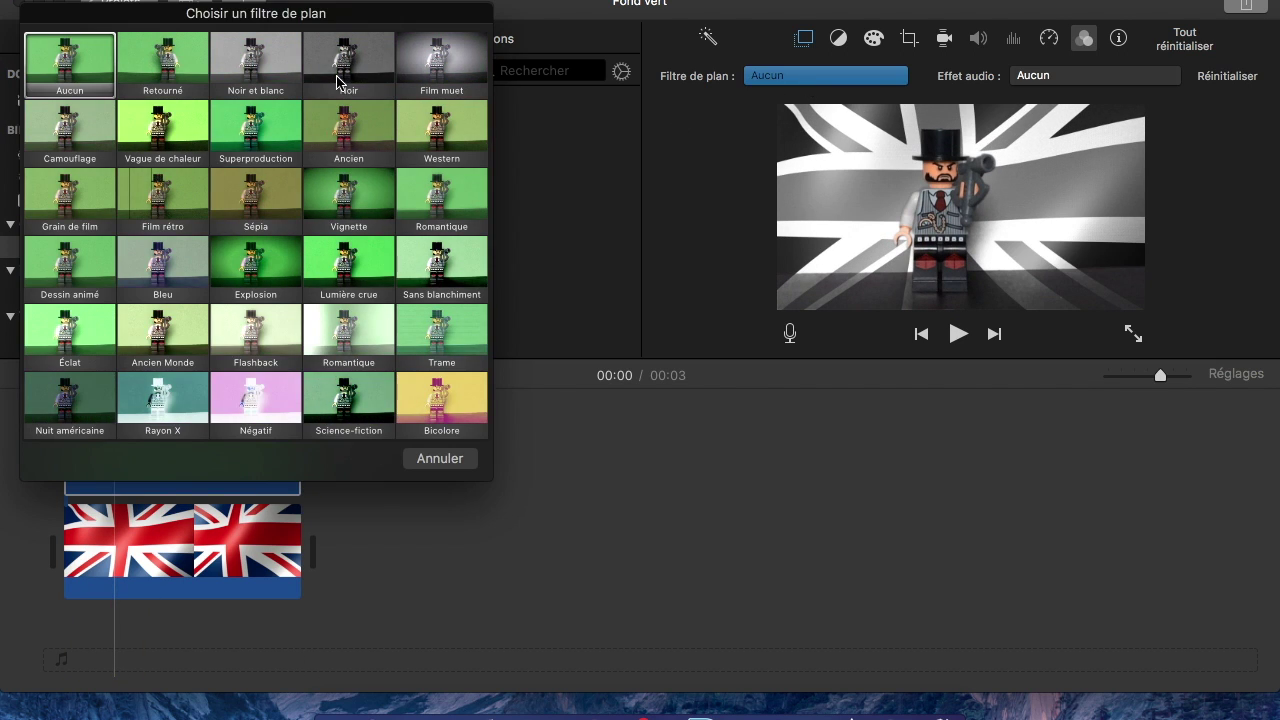
click(272, 54)
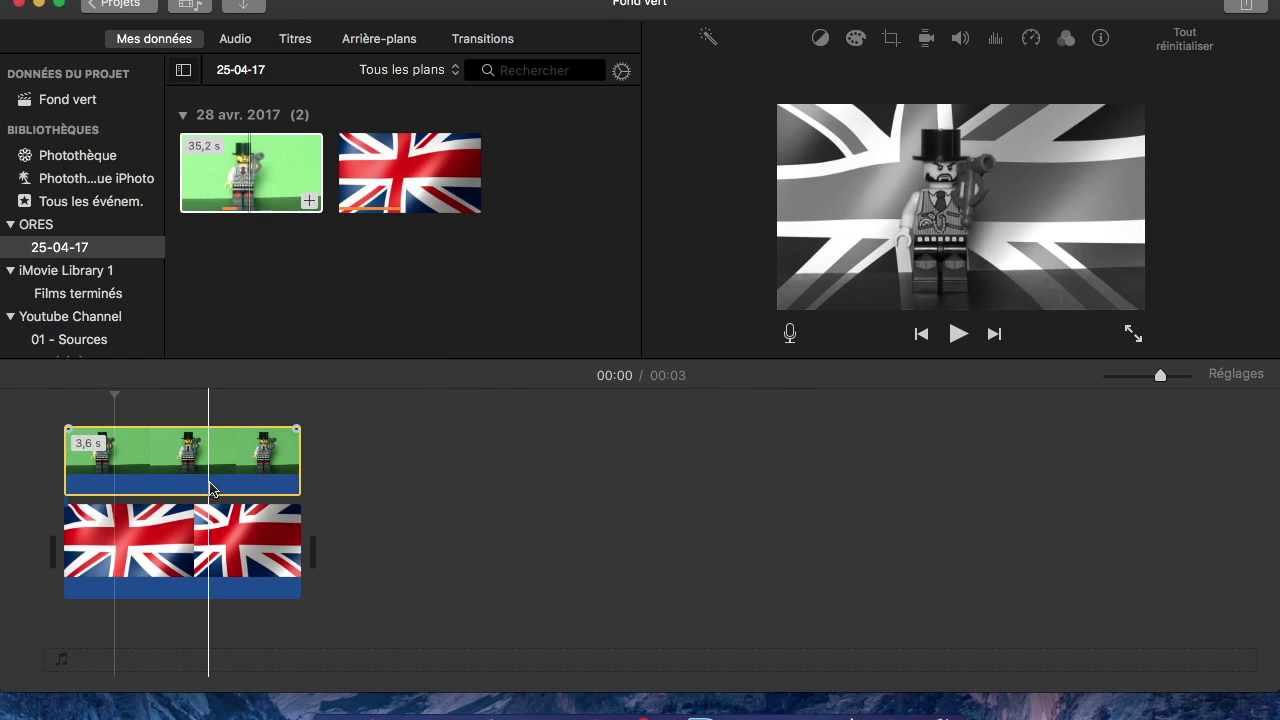
key(space)
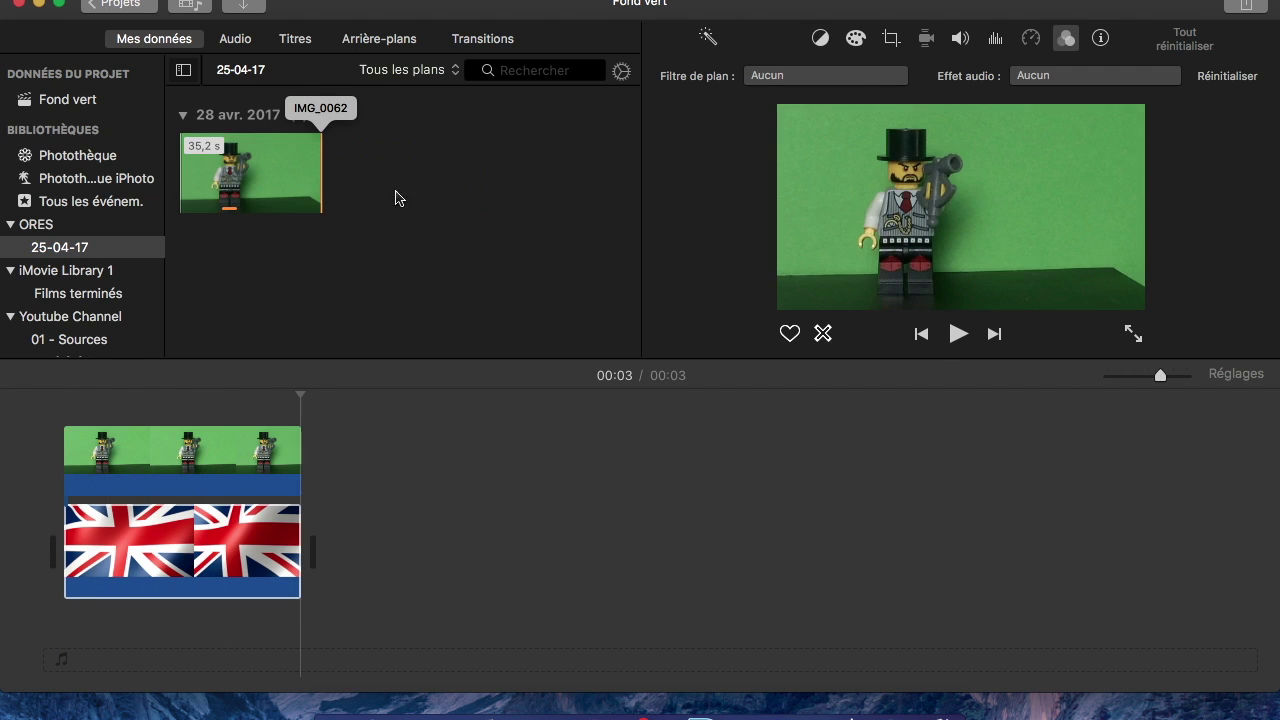
Import MoonandSeaHDFInalRenderH264.mov from the Downloads folder into the 25-04-17 event
click(251, 8)
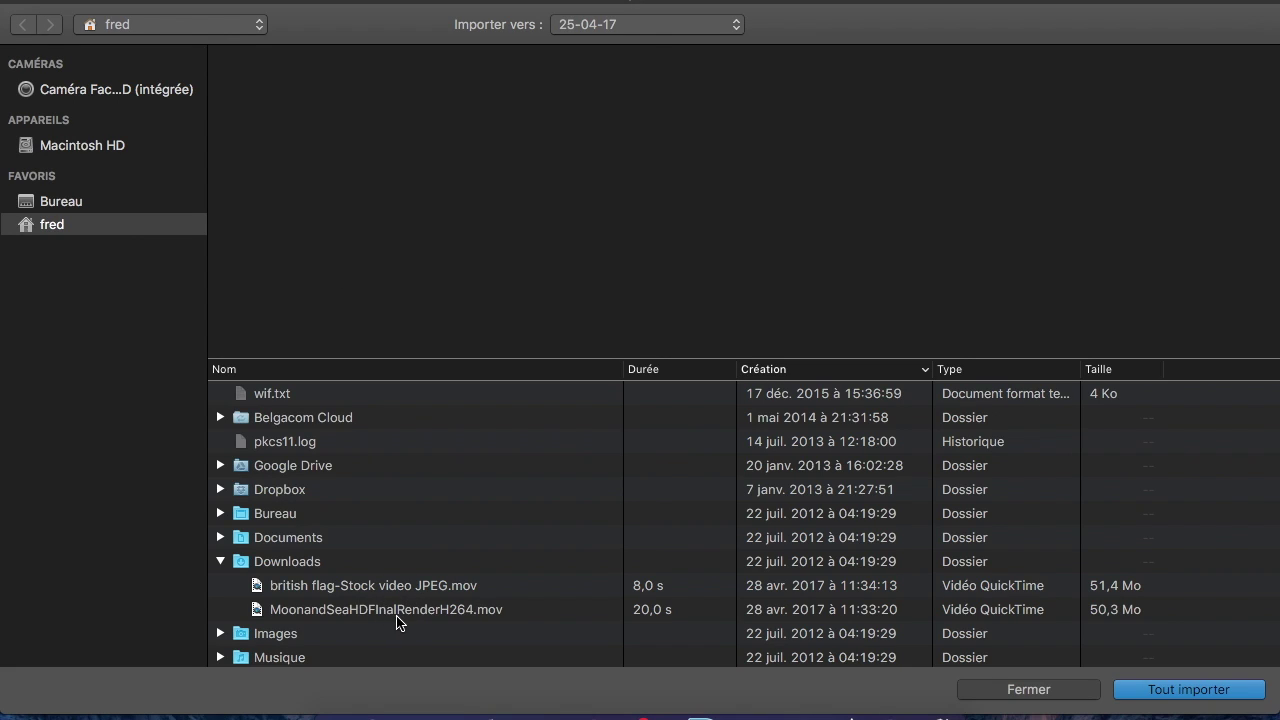
click(398, 610)
click(1163, 690)
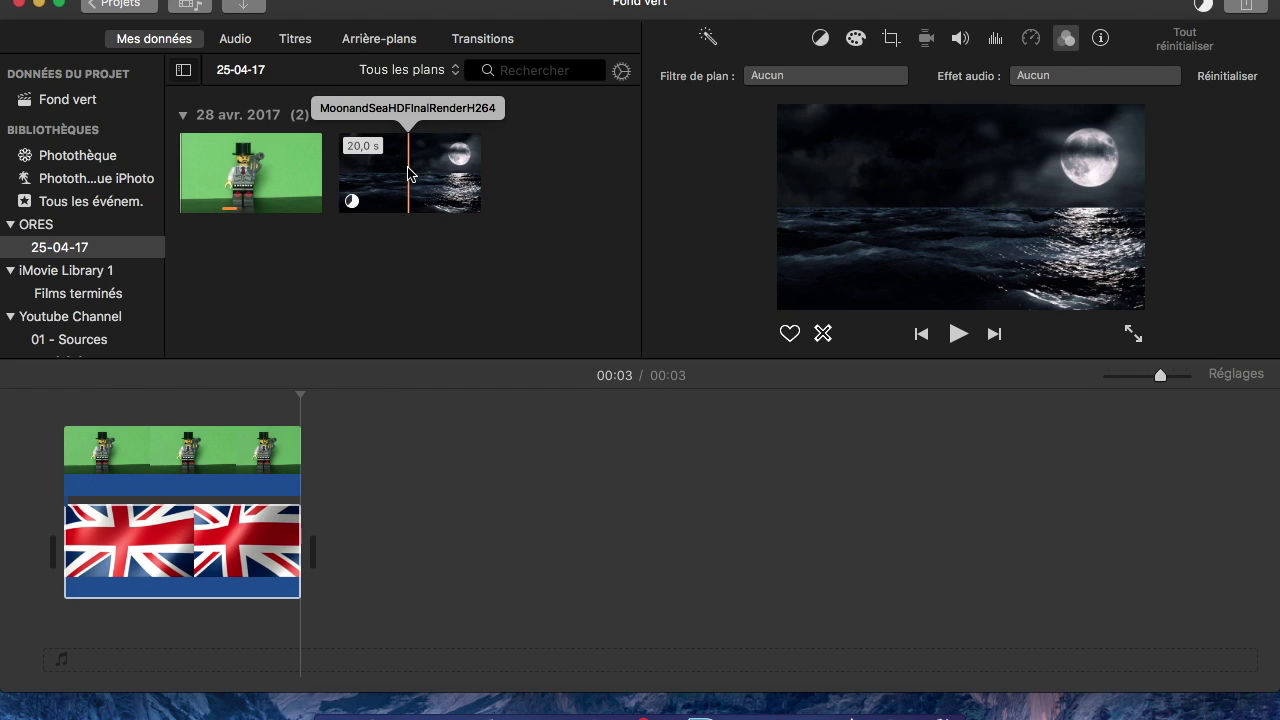
Use the moon-and-sea clip as the background beneath the figurine overlay in place of the flag, and play the composite
drag(408, 173, 4, 465)
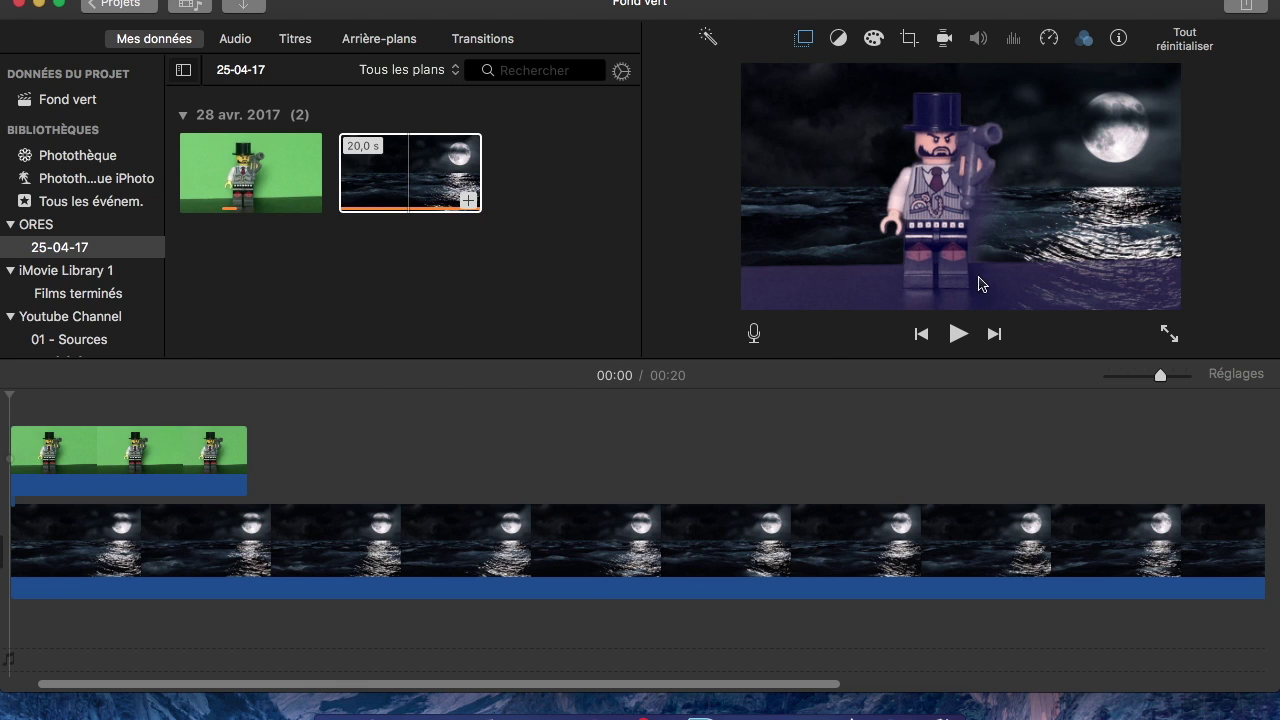
click(110, 450)
key(space)
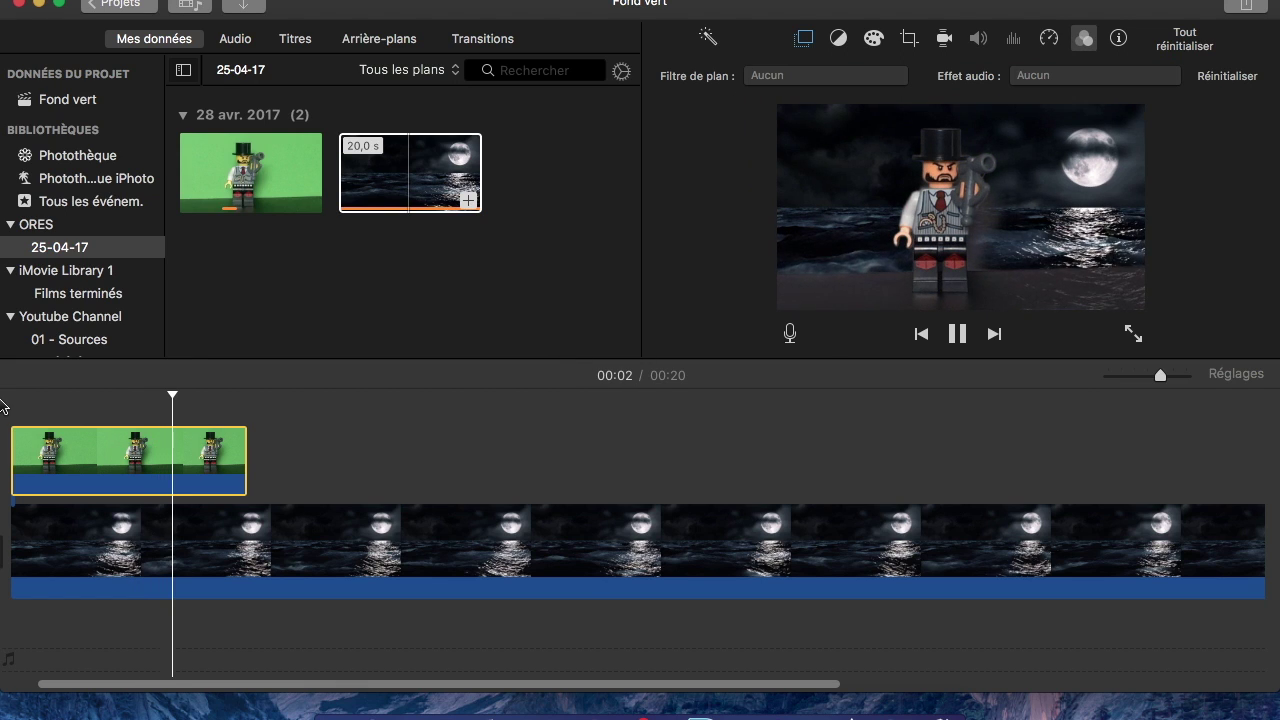